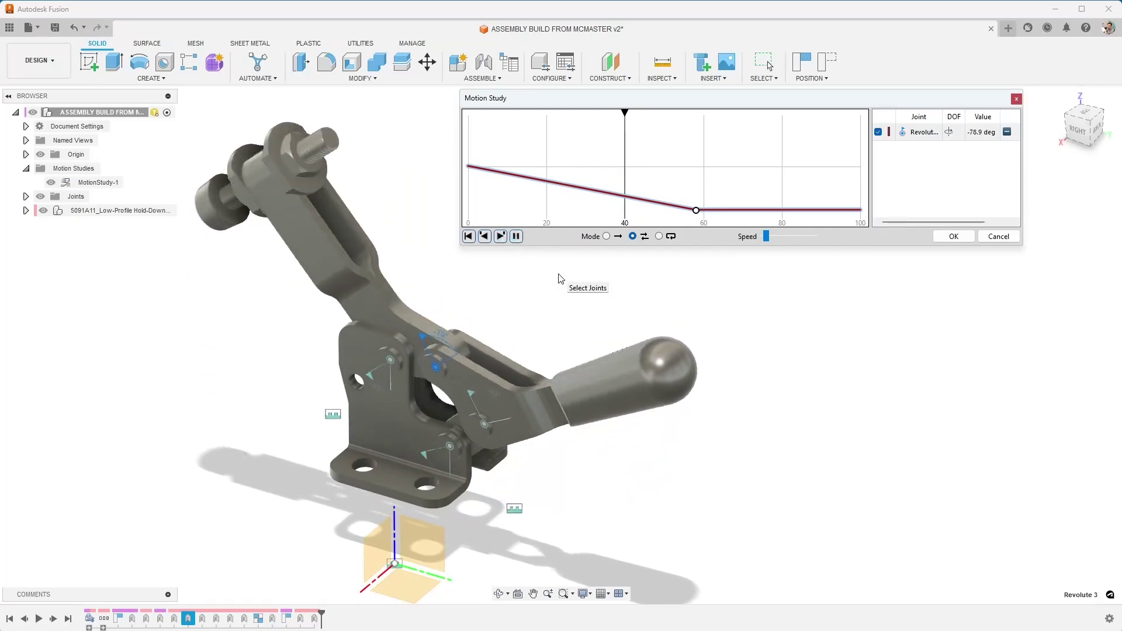
{"action": "left_click", "coordinate": [762, 234]}
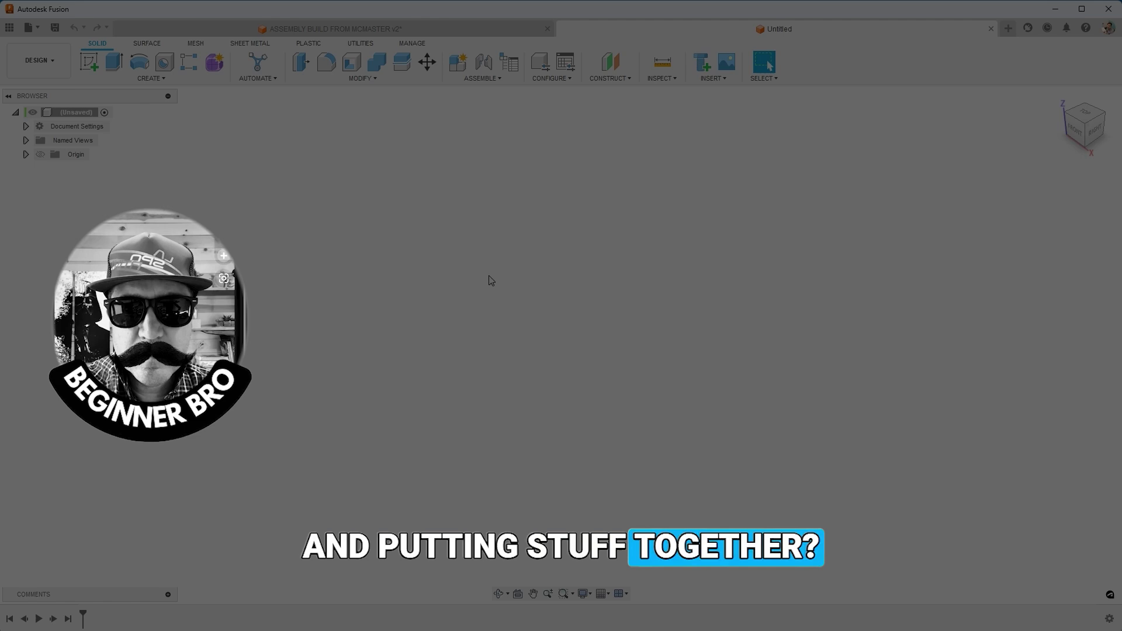
{"action": "left_click", "coordinate": [489, 276]}
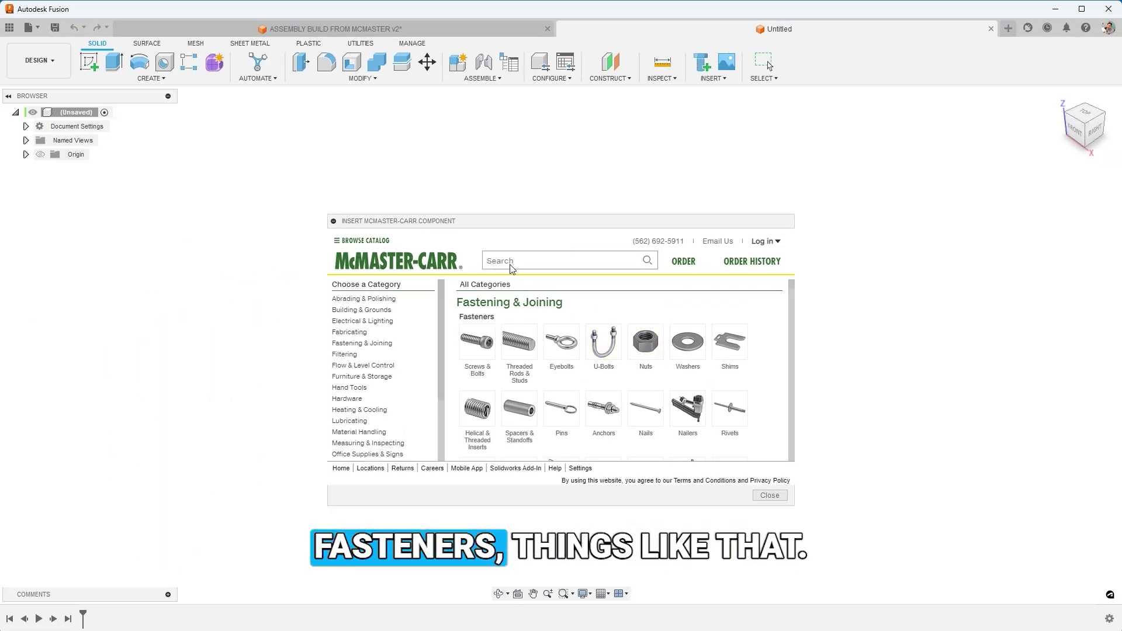
- Search the McMaster-Carr catalog for toggle clamps and open the Low-Profile Hold-Down Toggle Clamps product family
{"action": "left_click", "coordinate": [520, 261]}
{"action": "type", "text": "toggle"}
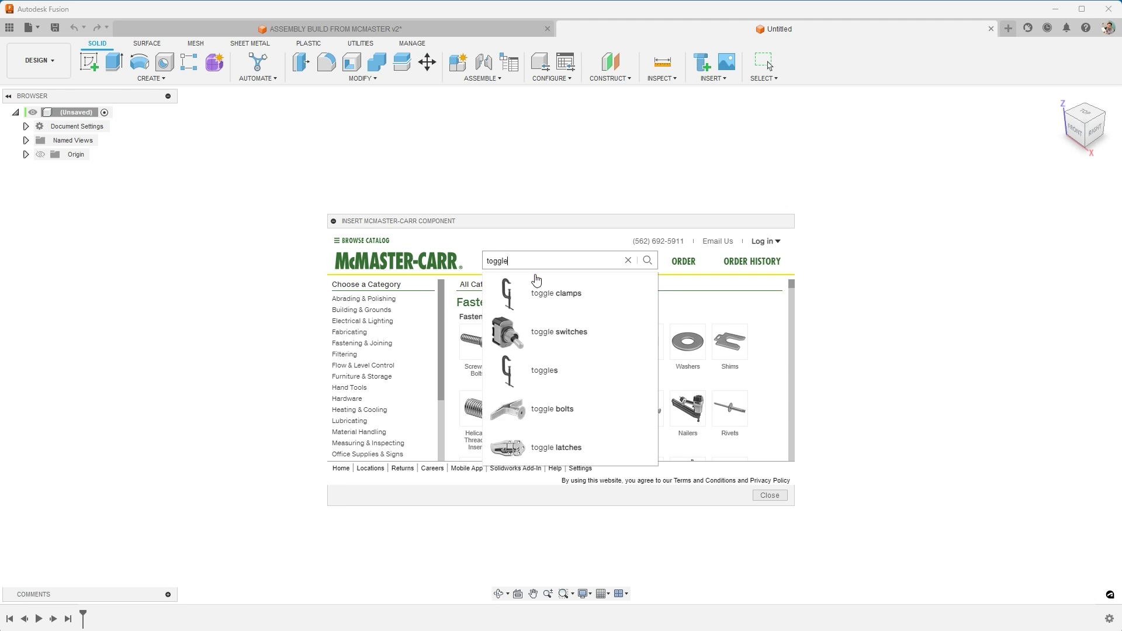
{"action": "left_click", "coordinate": [537, 292]}
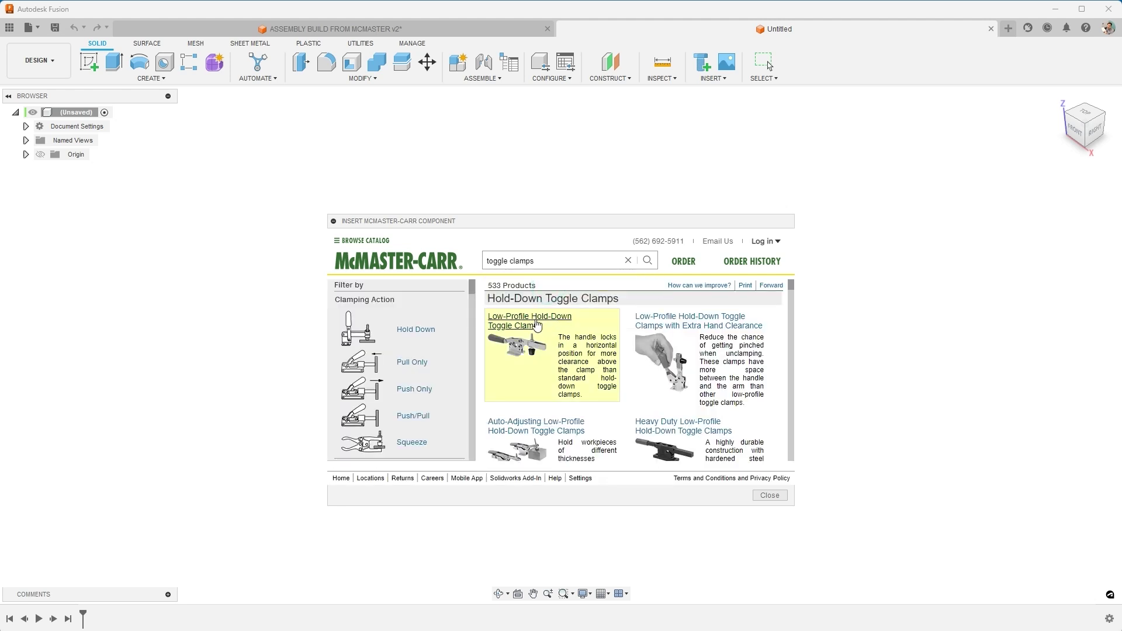
{"action": "left_click", "coordinate": [536, 322]}
- Insert the open-arm steel toggle clamp 5128A62 from the product table as a 3-D STEP model, leaving its position unchanged
{"action": "scroll", "coordinate": [655, 384], "scroll_direction": "down", "scroll_amount": 6}
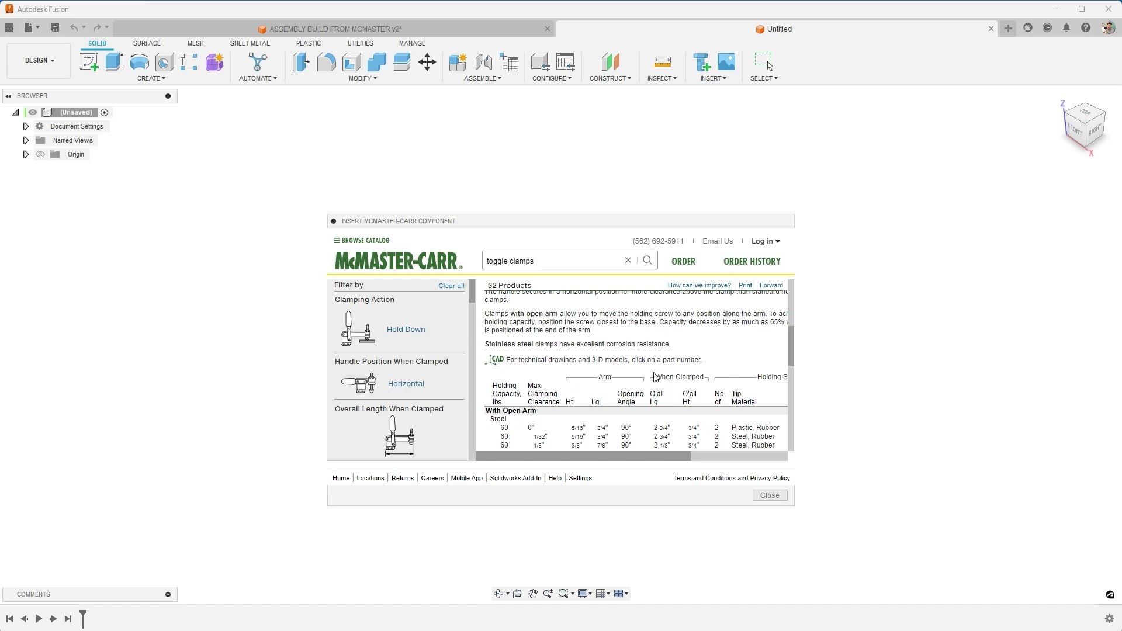
{"action": "scroll", "coordinate": [668, 456], "scroll_direction": "down", "scroll_amount": 5}
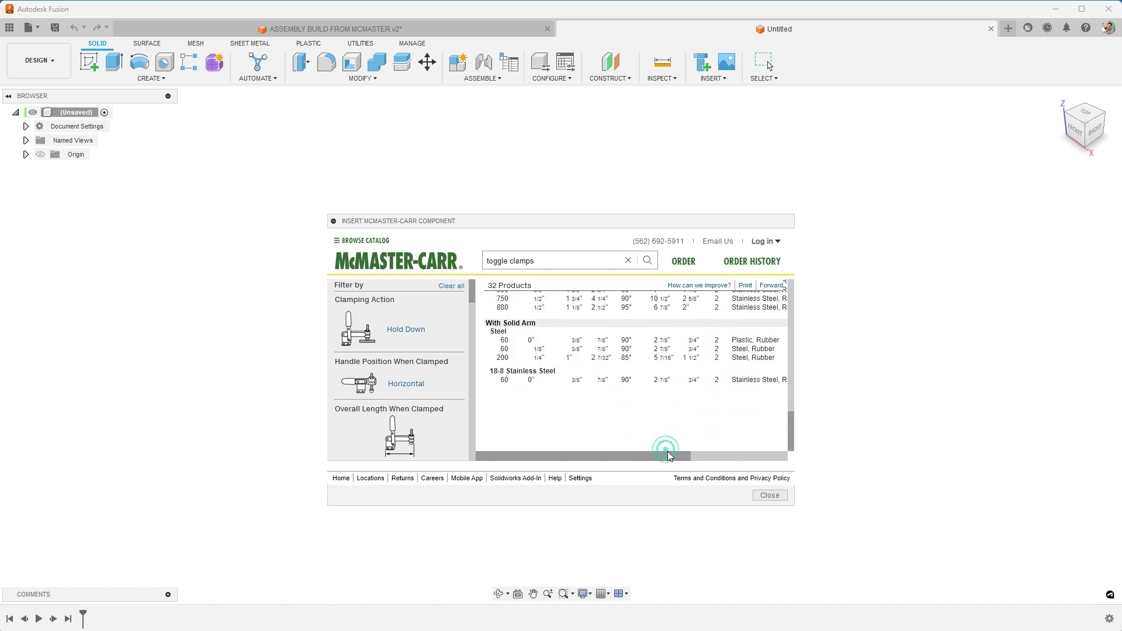
{"action": "left_click_drag", "start_coordinate": [793, 427], "coordinate": [793, 302]}
{"action": "scroll", "coordinate": [719, 399], "scroll_direction": "down", "scroll_amount": 5}
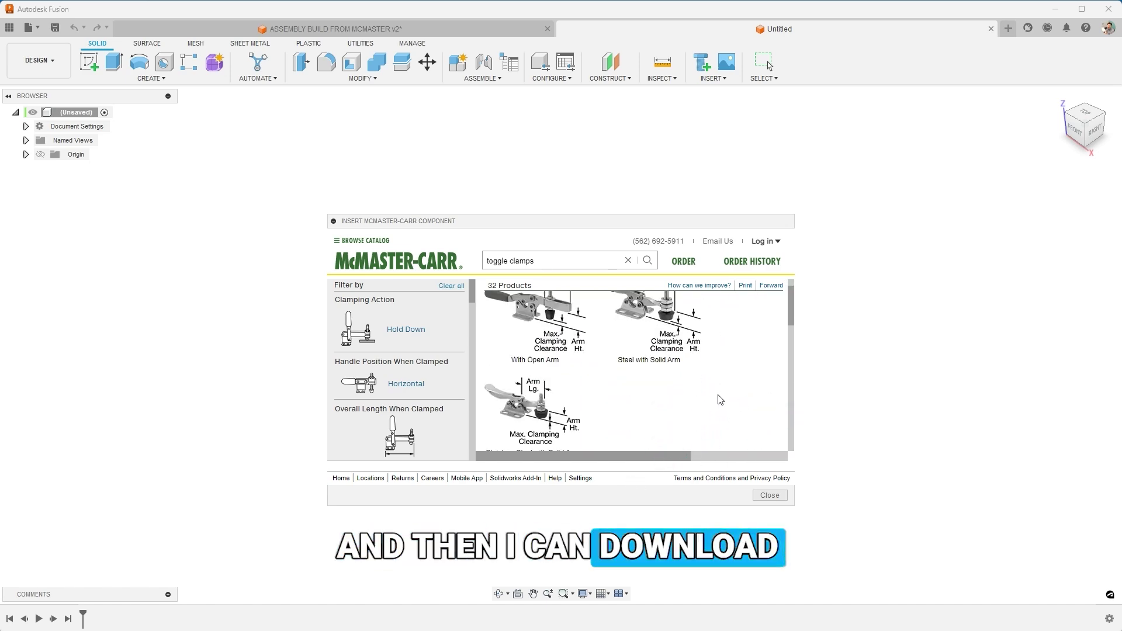
{"action": "scroll", "coordinate": [687, 436], "scroll_direction": "down", "scroll_amount": 1}
{"action": "left_click_drag", "start_coordinate": [672, 457], "coordinate": [806, 461]}
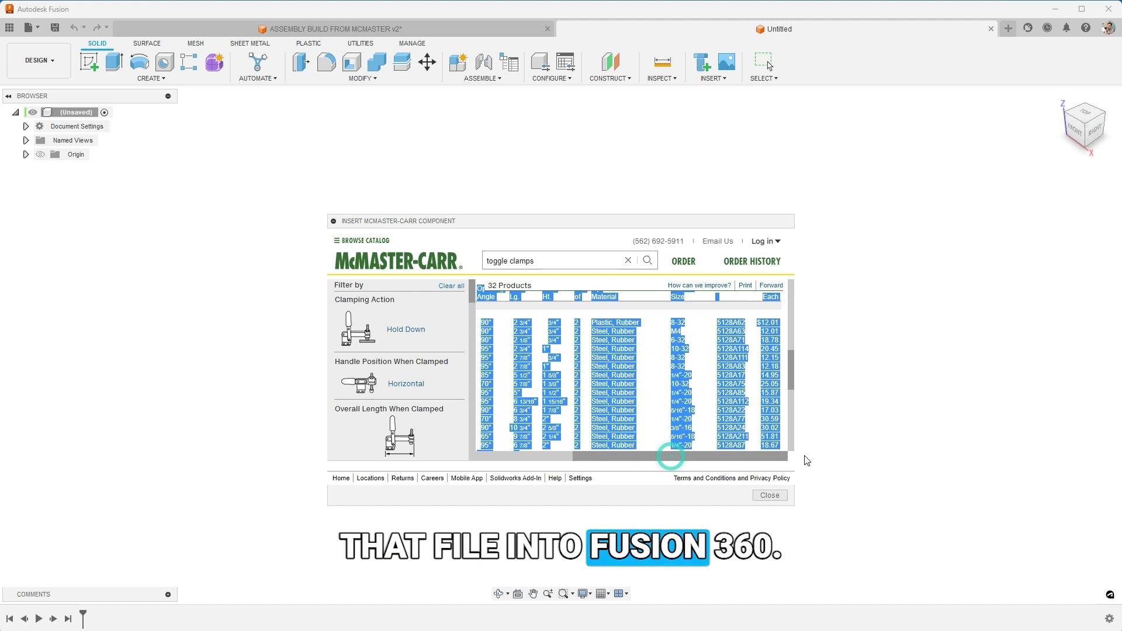
{"action": "left_click", "coordinate": [738, 311]}
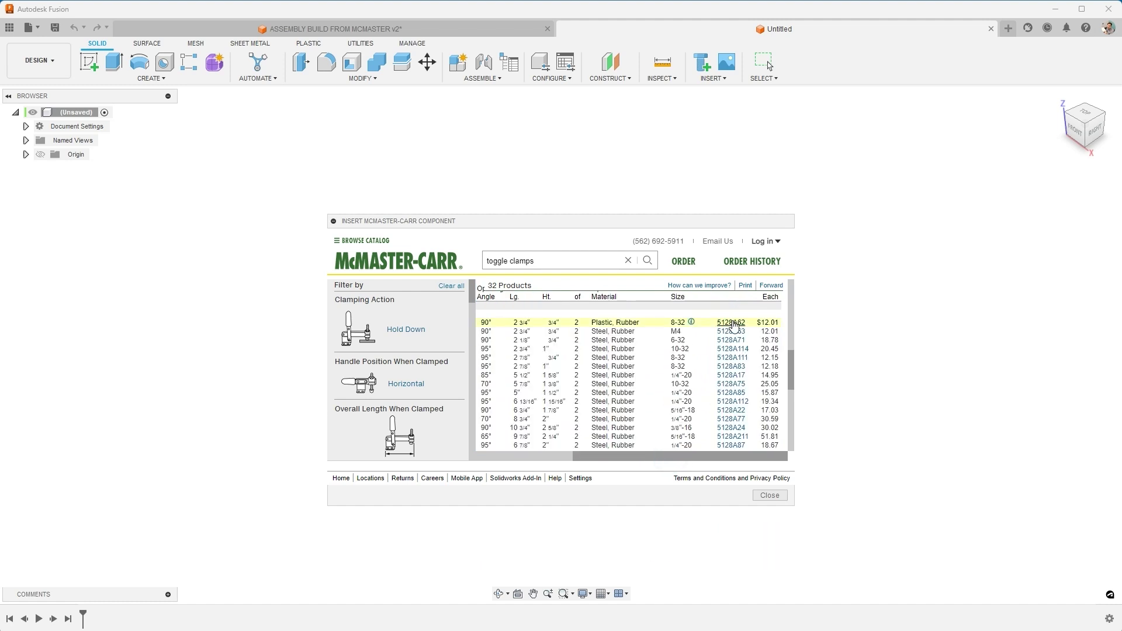
{"action": "left_click", "coordinate": [732, 323]}
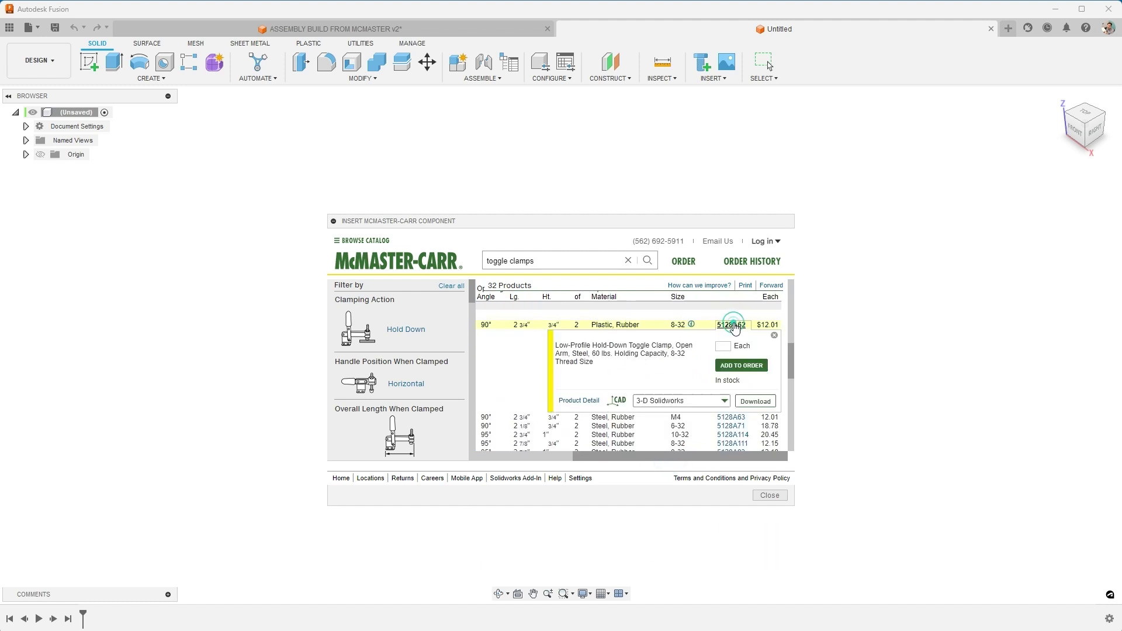
{"action": "scroll", "coordinate": [666, 425], "scroll_direction": "down", "scroll_amount": 1}
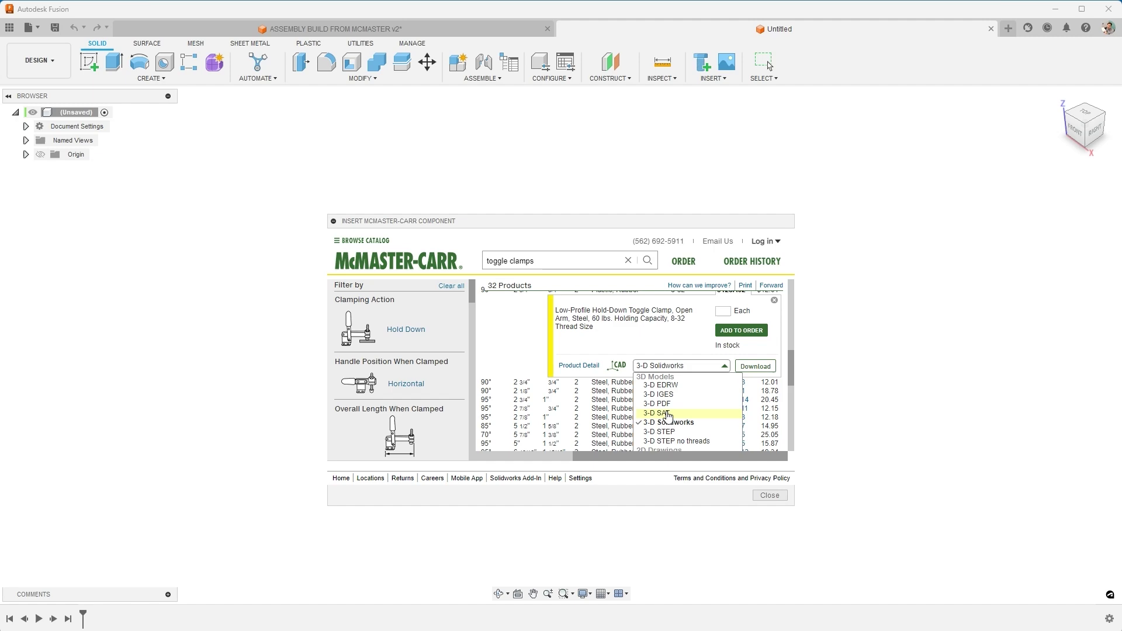
{"action": "left_click", "coordinate": [674, 432]}
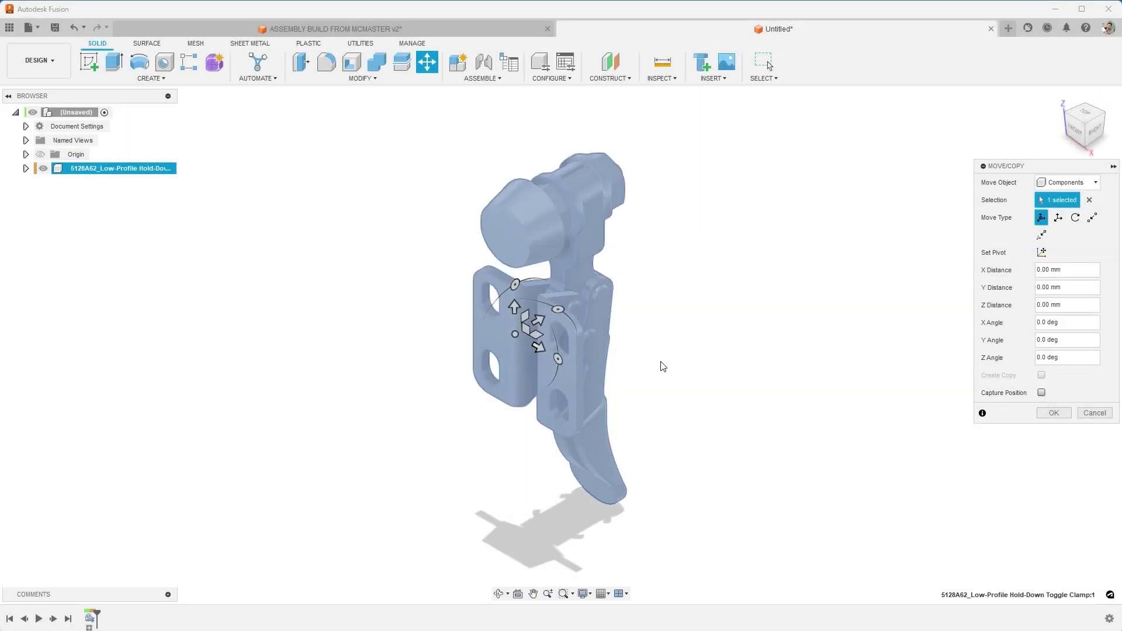
{"action": "mouse_move", "coordinate": [516, 285]}
{"action": "left_mouse_down"}
{"action": "mouse_move", "coordinate": [497, 292]}
{"action": "mouse_move", "coordinate": [472, 364]}
{"action": "mouse_move", "coordinate": [516, 284]}
{"action": "left_mouse_up"}
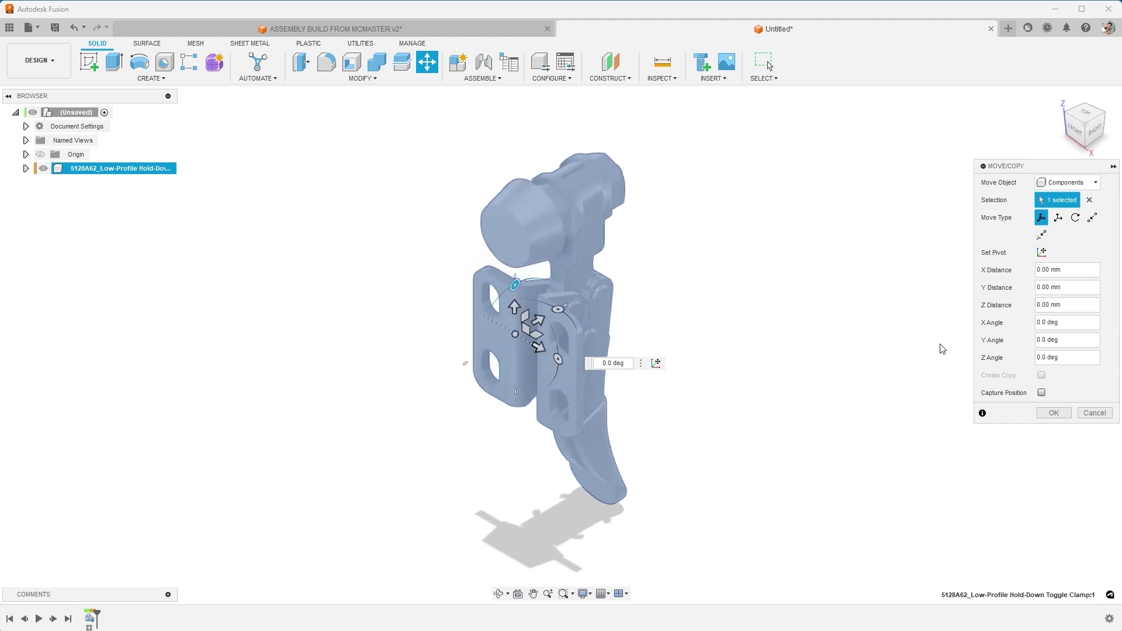
{"action": "left_click", "coordinate": [1100, 413]}
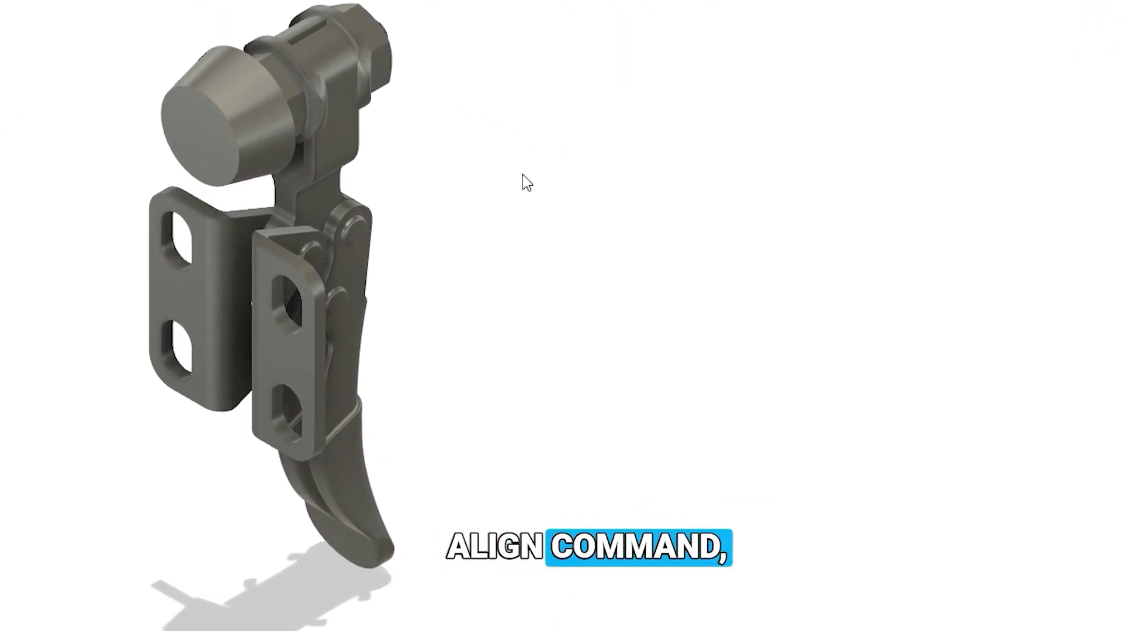
- Align the slotted mounting face of the clamp's base to the horizontal origin plane, flipped so the clamp stands upright
{"action": "type", "text": "s"}
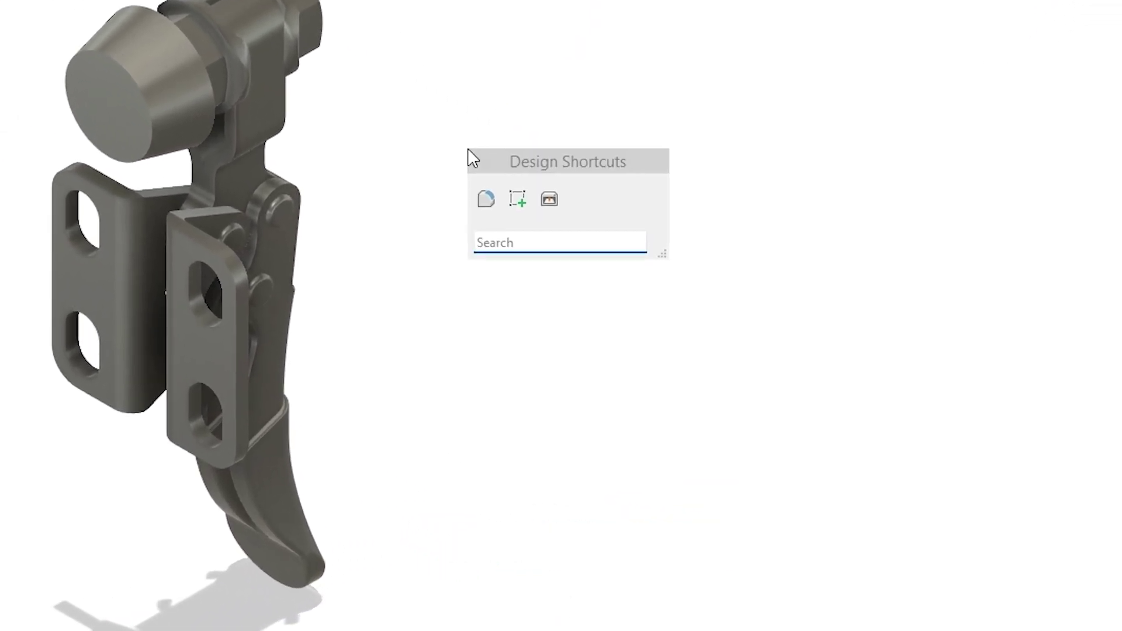
{"action": "type", "text": "align"}
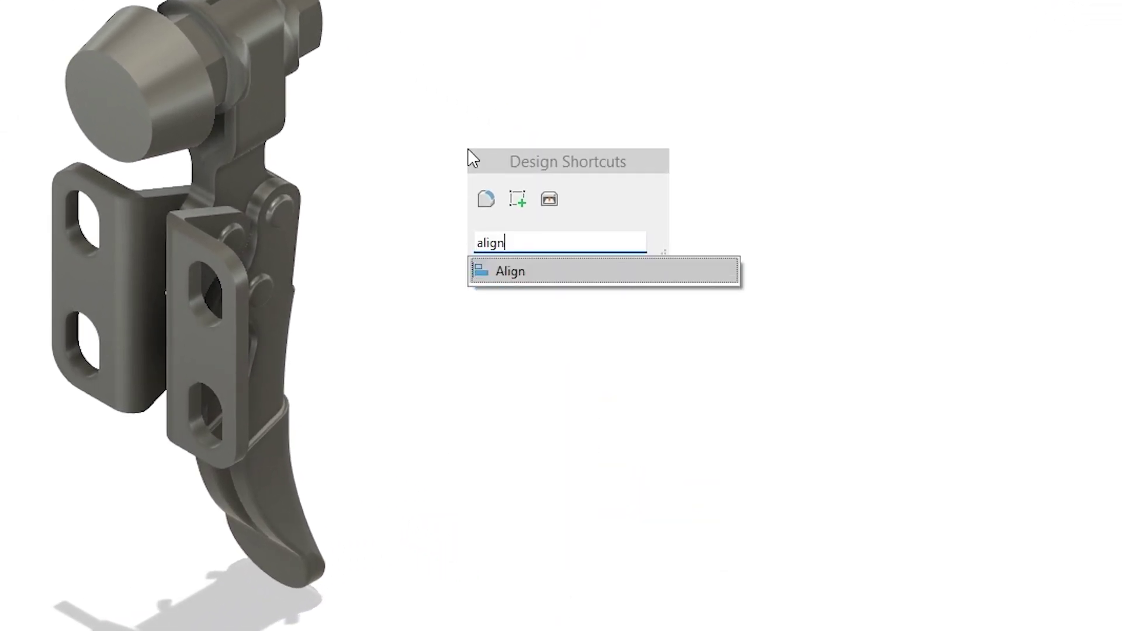
{"action": "left_click", "coordinate": [565, 269]}
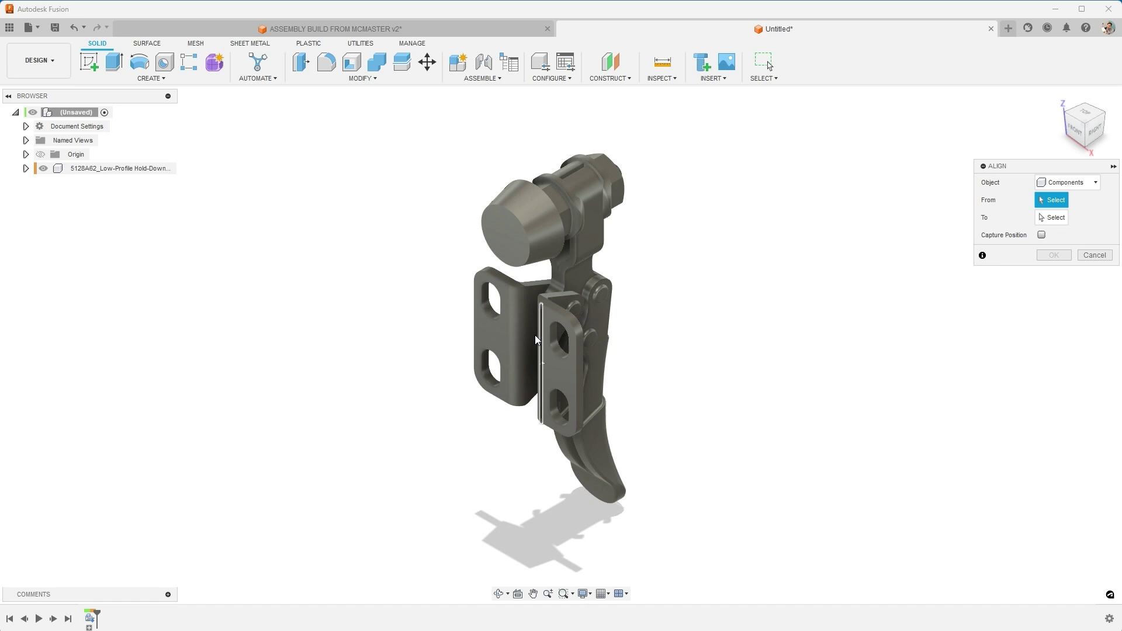
{"action": "left_click", "coordinate": [494, 342]}
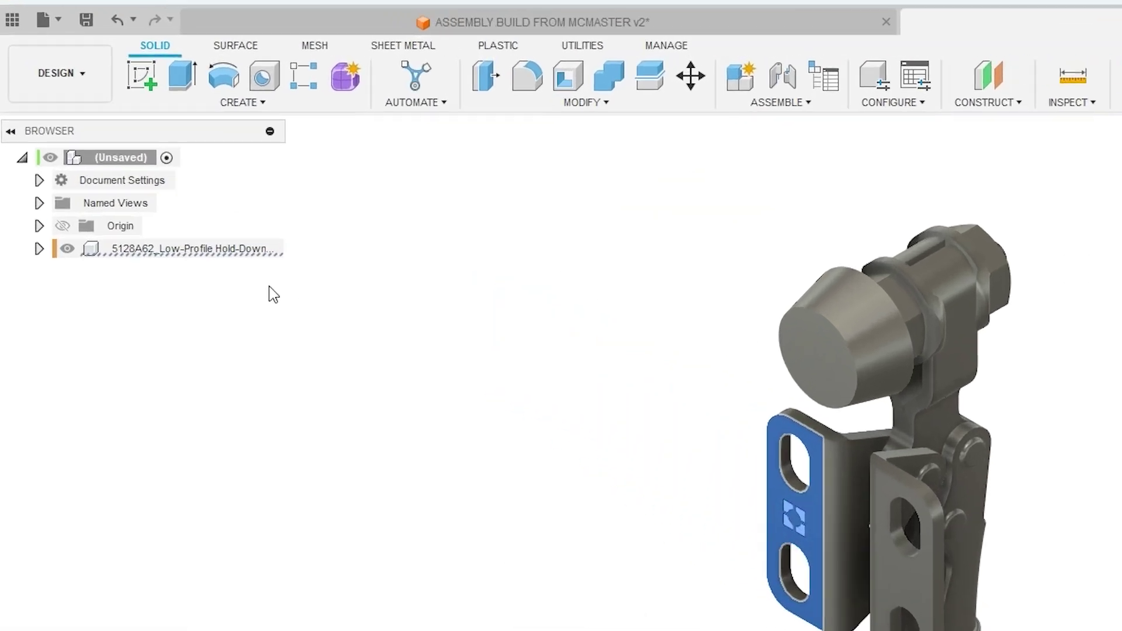
{"action": "left_click", "coordinate": [40, 156]}
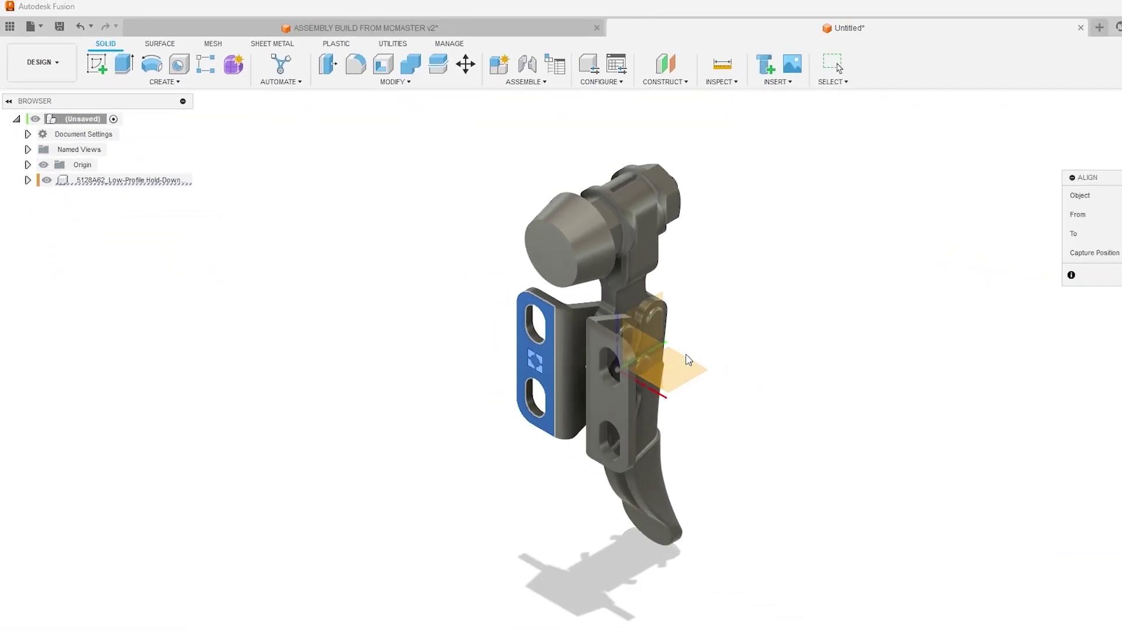
{"action": "left_click", "coordinate": [630, 338]}
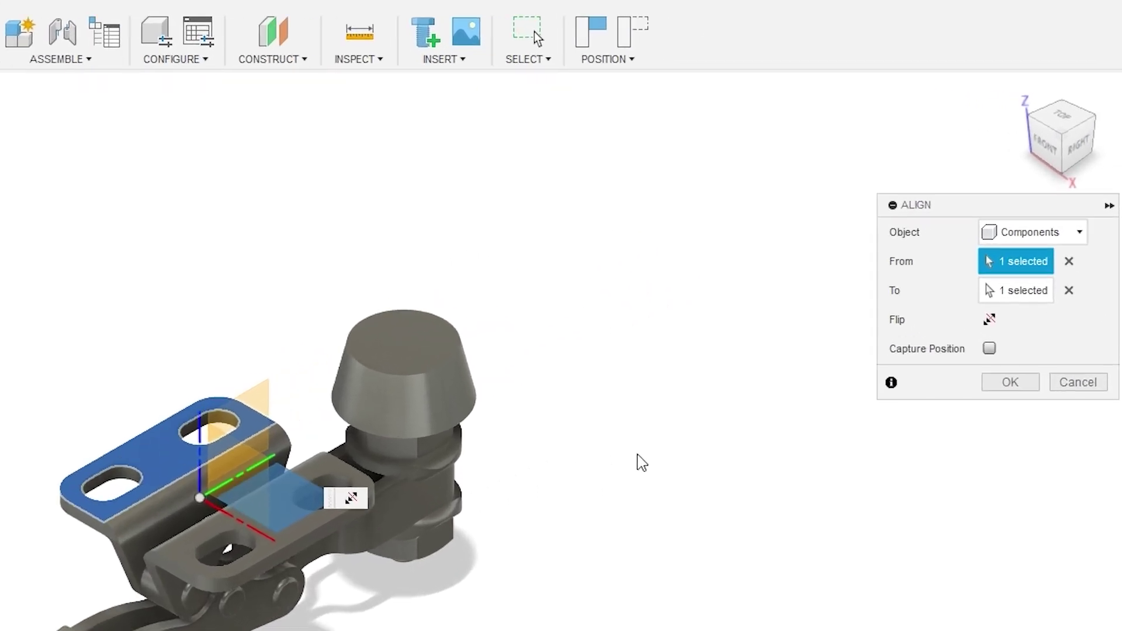
{"action": "left_click", "coordinate": [979, 337]}
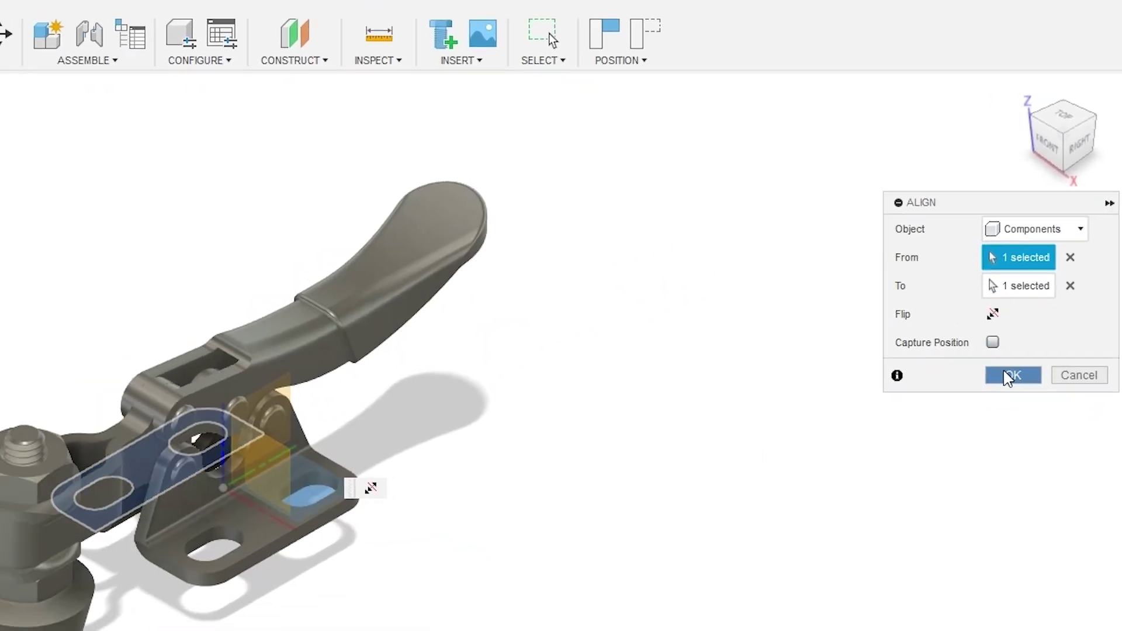
{"action": "left_click", "coordinate": [1001, 405]}
- Pull on the clamp's handle to test how the imported model moves, and undo the move
{"action": "scroll", "coordinate": [458, 385], "scroll_direction": "down", "scroll_amount": 1}
{"action": "scroll", "coordinate": [416, 366], "scroll_direction": "up", "scroll_amount": 2}
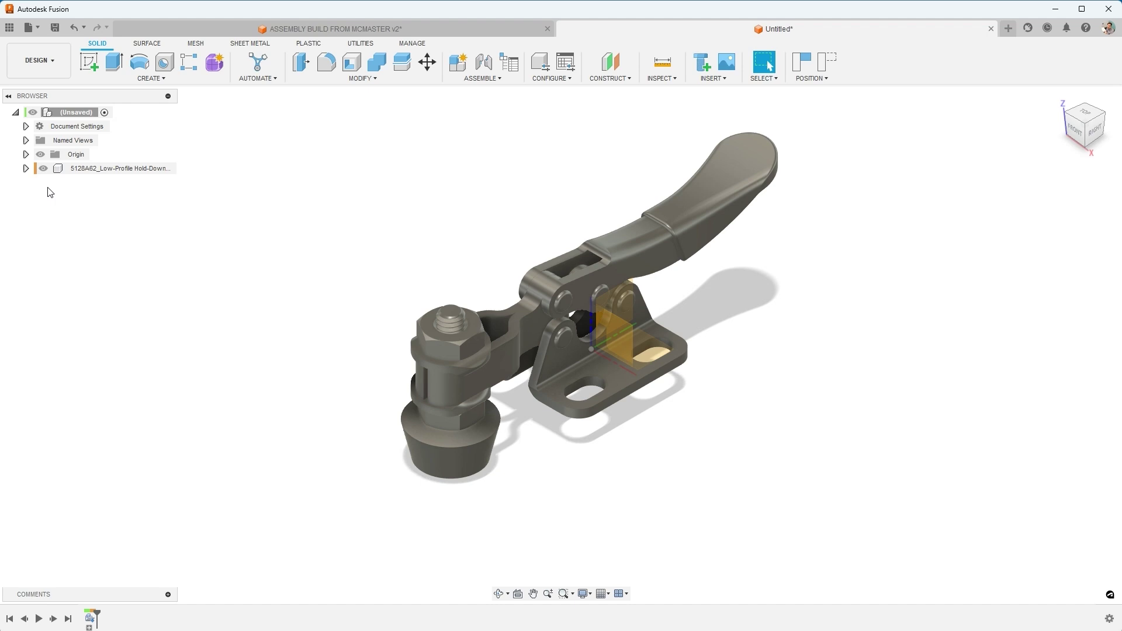
{"action": "left_click_drag", "start_coordinate": [647, 253], "coordinate": [723, 201]}
{"action": "key", "text": "ctrl+z"}
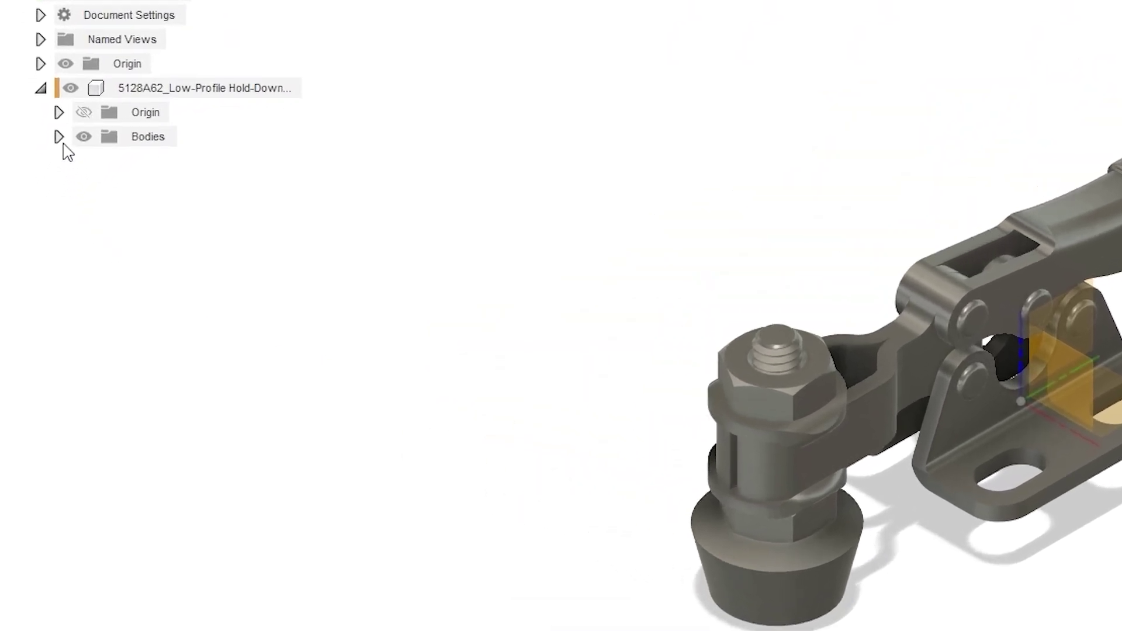
- Convert all bodies of the imported toggle clamp into separate components
{"action": "left_click", "coordinate": [36, 197]}
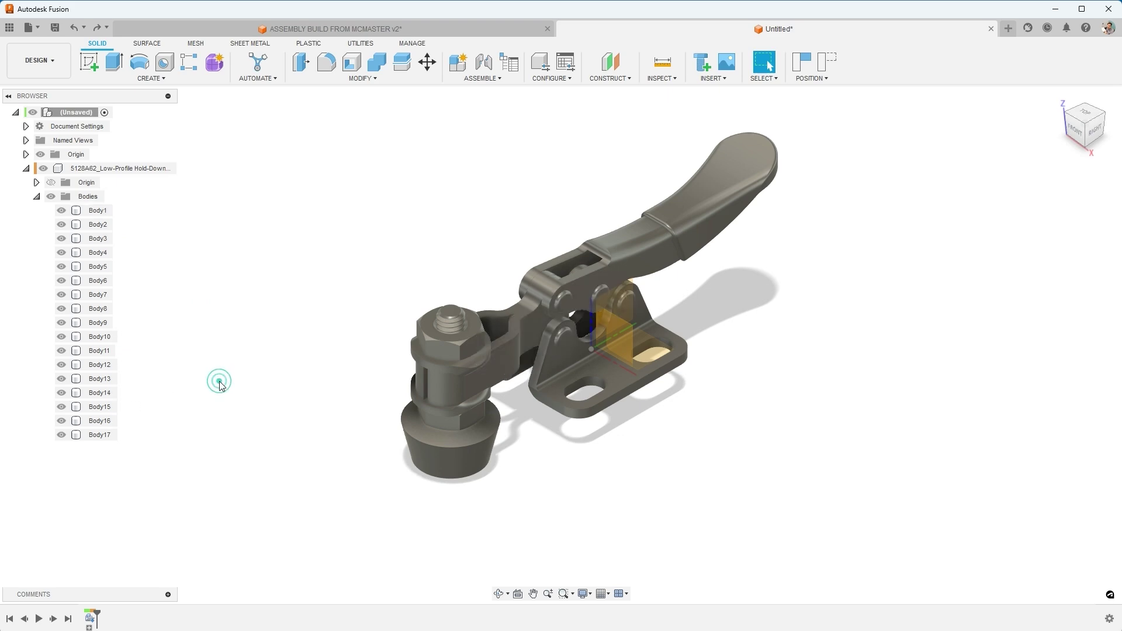
{"action": "key", "text": "ctrl+a"}
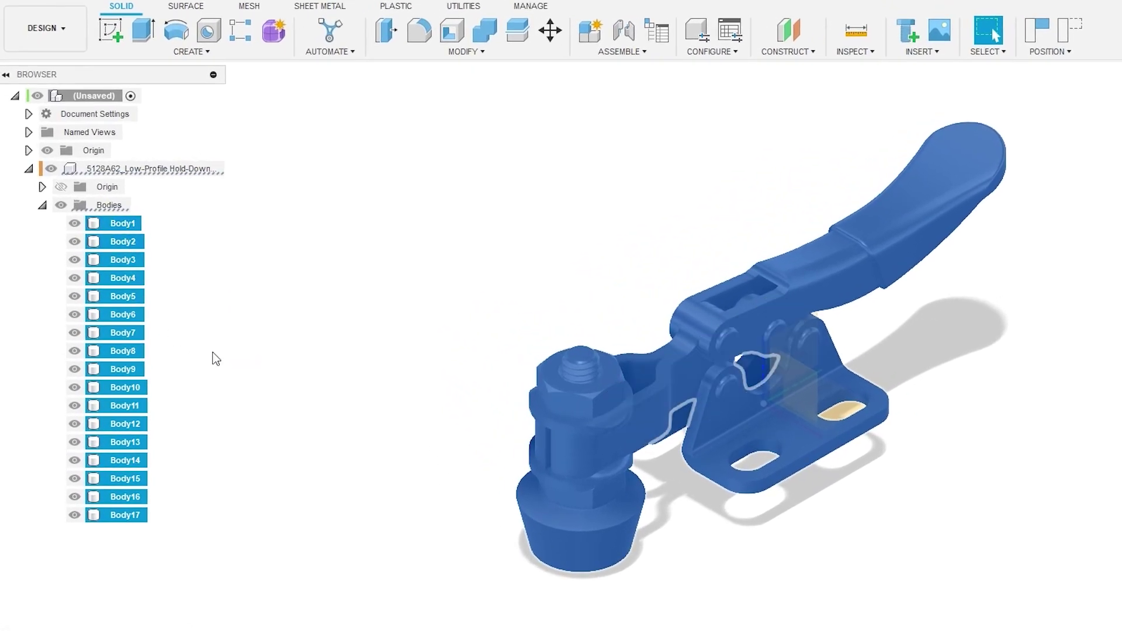
{"action": "right_click", "coordinate": [140, 331]}
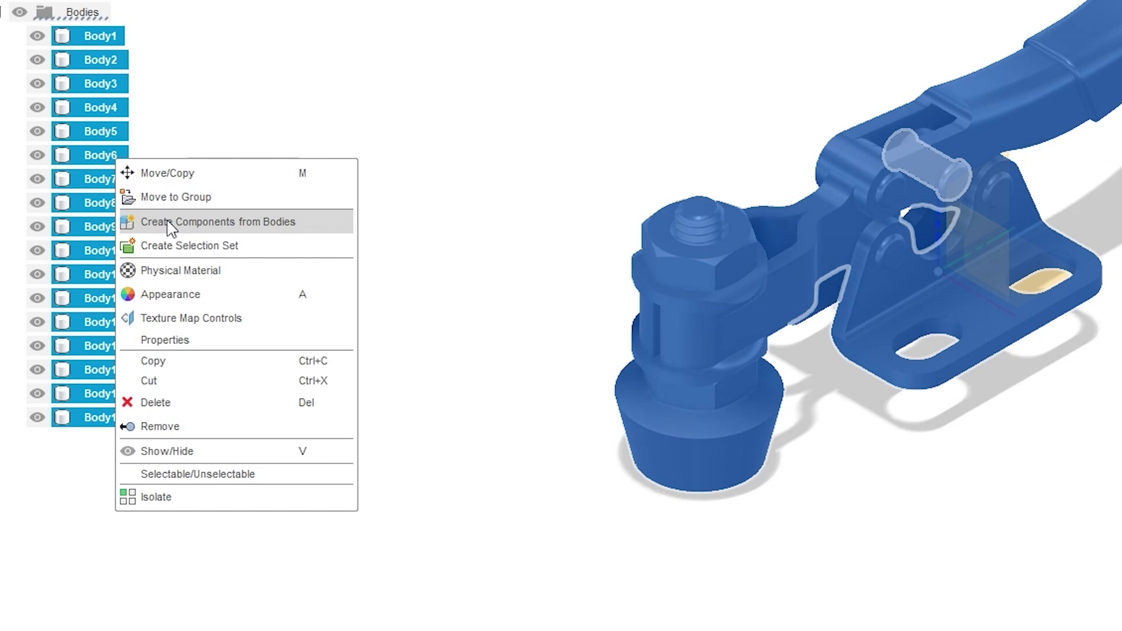
{"action": "left_click", "coordinate": [177, 377]}
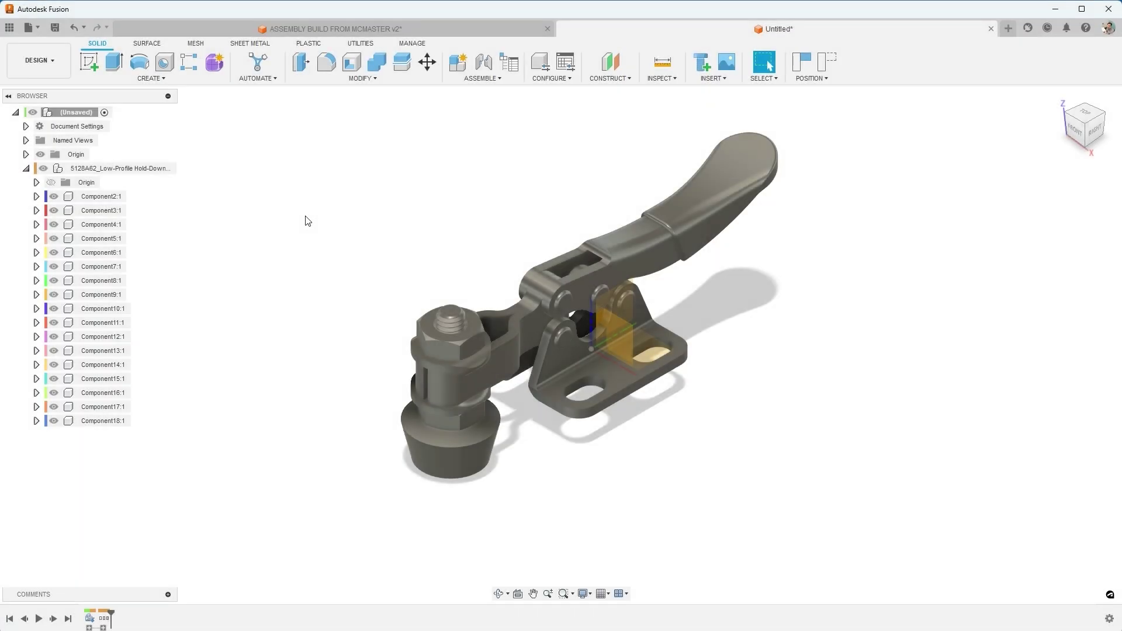
- Pull the slotted mounting base away from the clamp to test its free movement, and undo the move
{"action": "left_click_drag", "start_coordinate": [560, 363], "coordinate": [654, 441]}
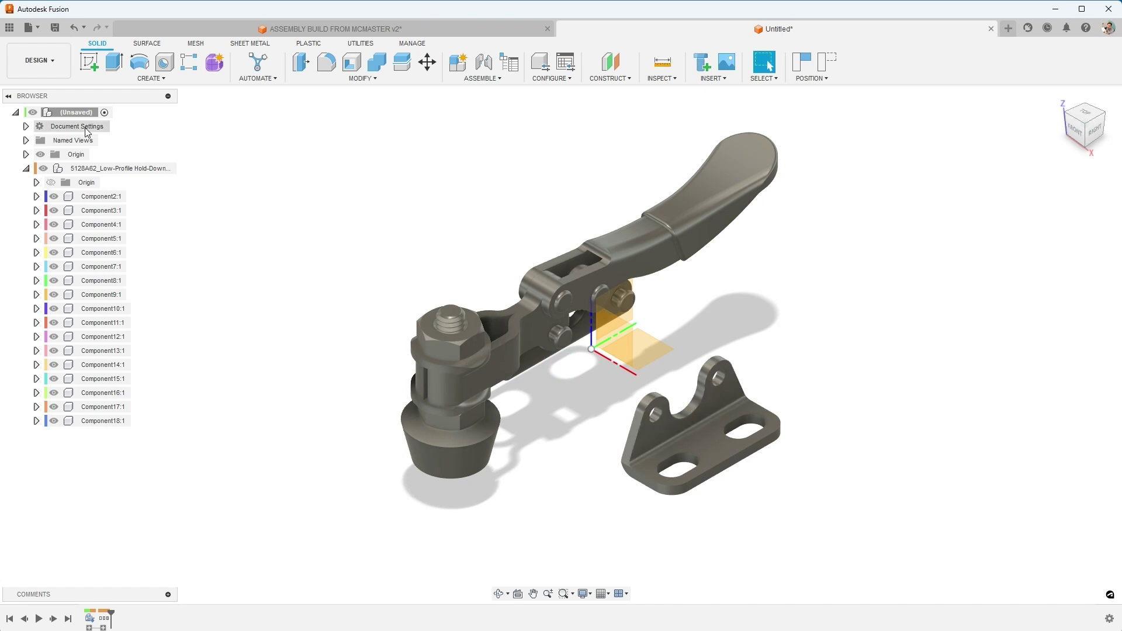
{"action": "key", "text": "ctrl+z"}
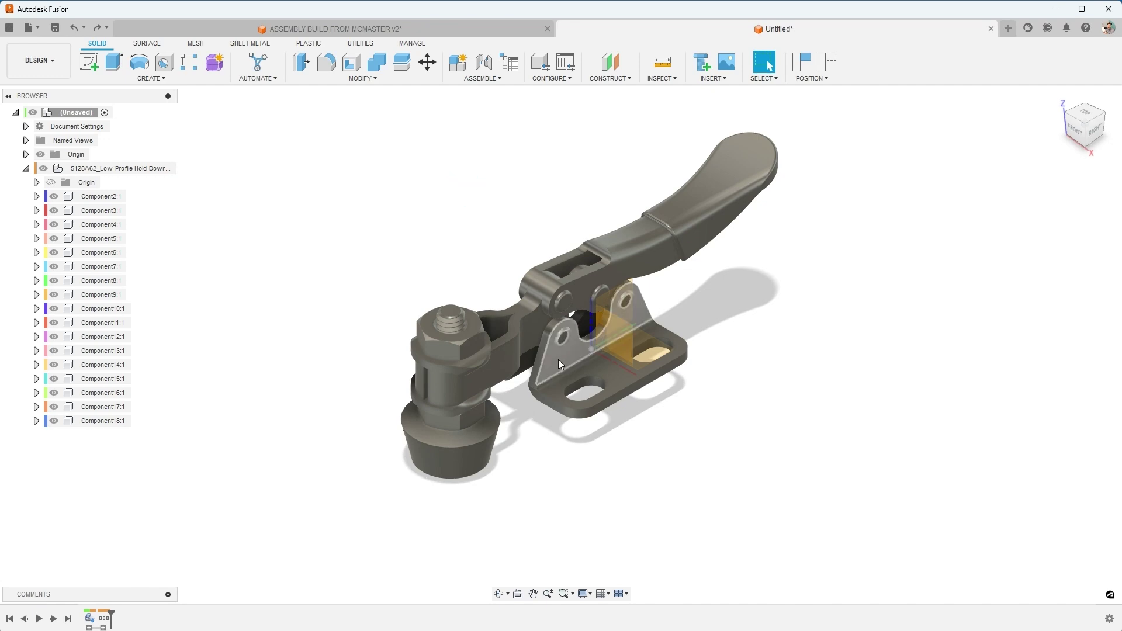
- Lock the slotted mounting base to the top-level assembly with a Rigid as-built joint
{"action": "left_click", "coordinate": [483, 77]}
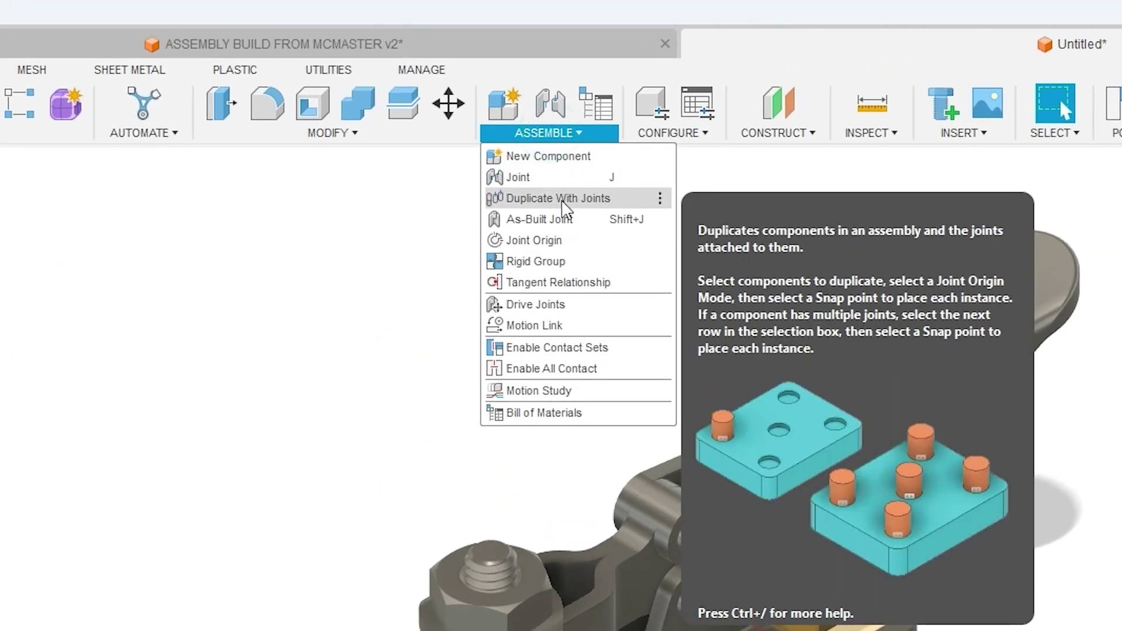
{"action": "left_click", "coordinate": [563, 219]}
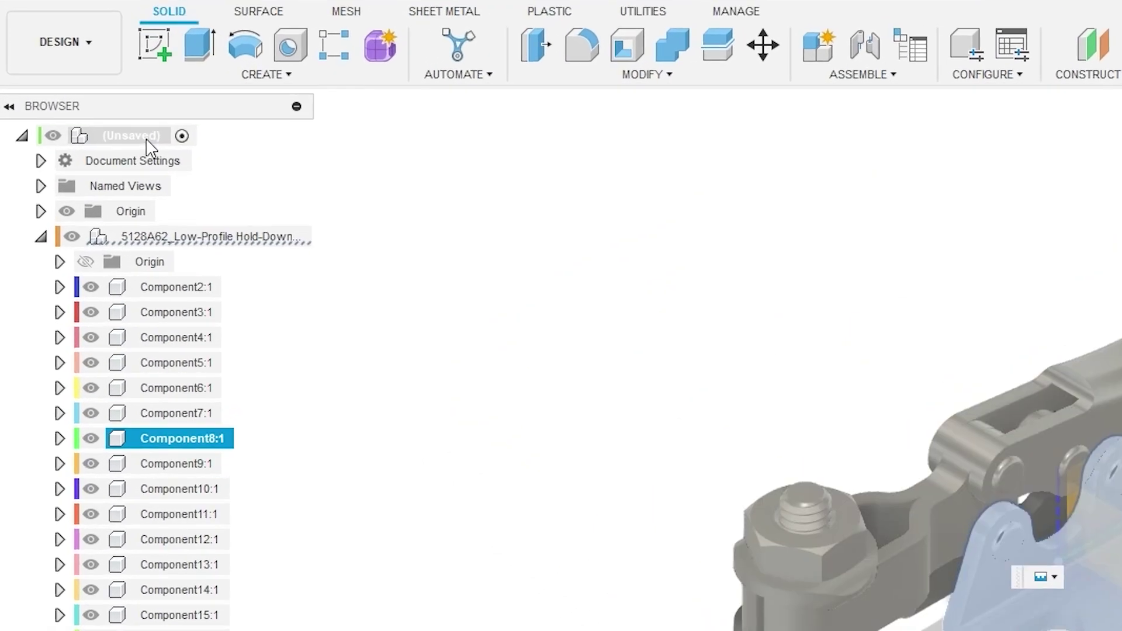
{"action": "left_click", "coordinate": [85, 113]}
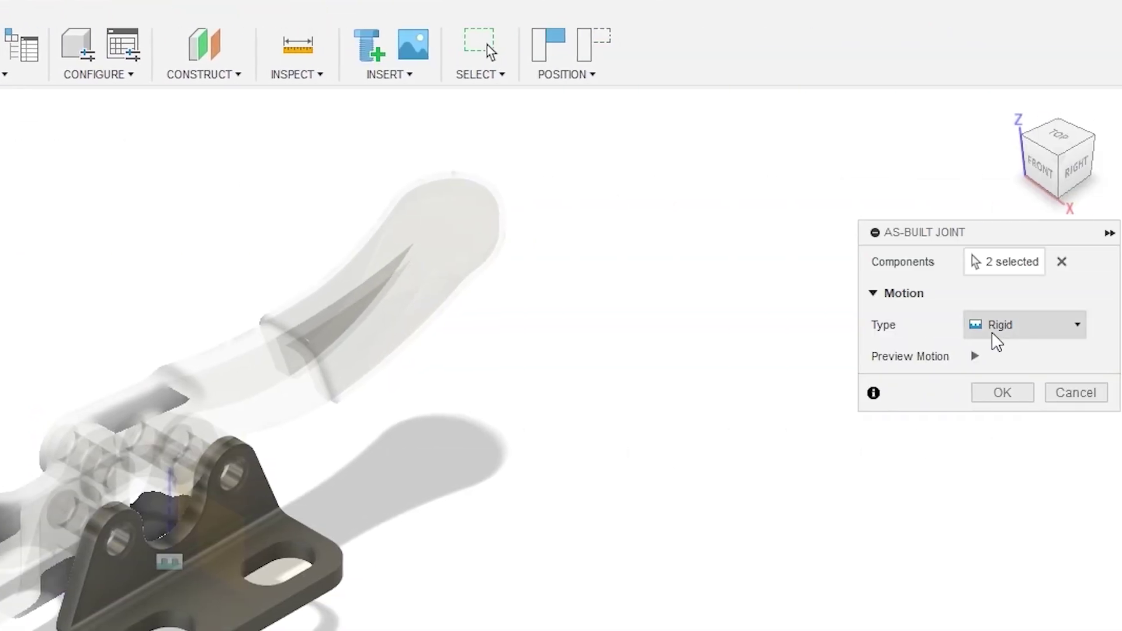
{"action": "left_click", "coordinate": [992, 393]}
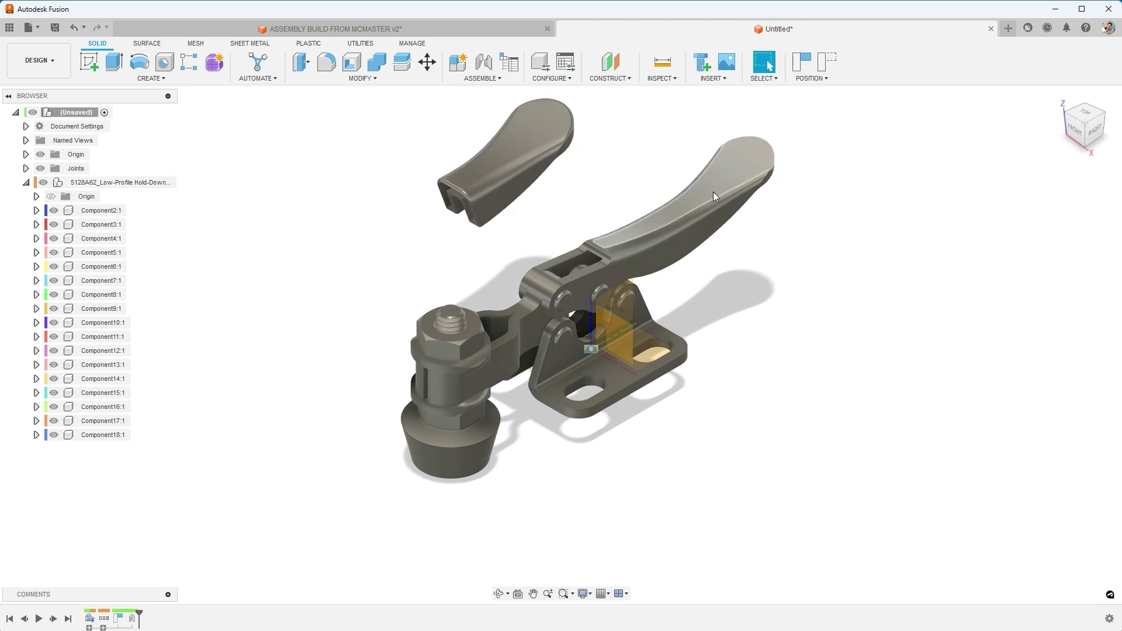
- Pull the handle grip and handle lever away from the clamp to test their free movement, and undo both moves
{"action": "left_click_drag", "start_coordinate": [713, 193], "coordinate": [870, 246]}
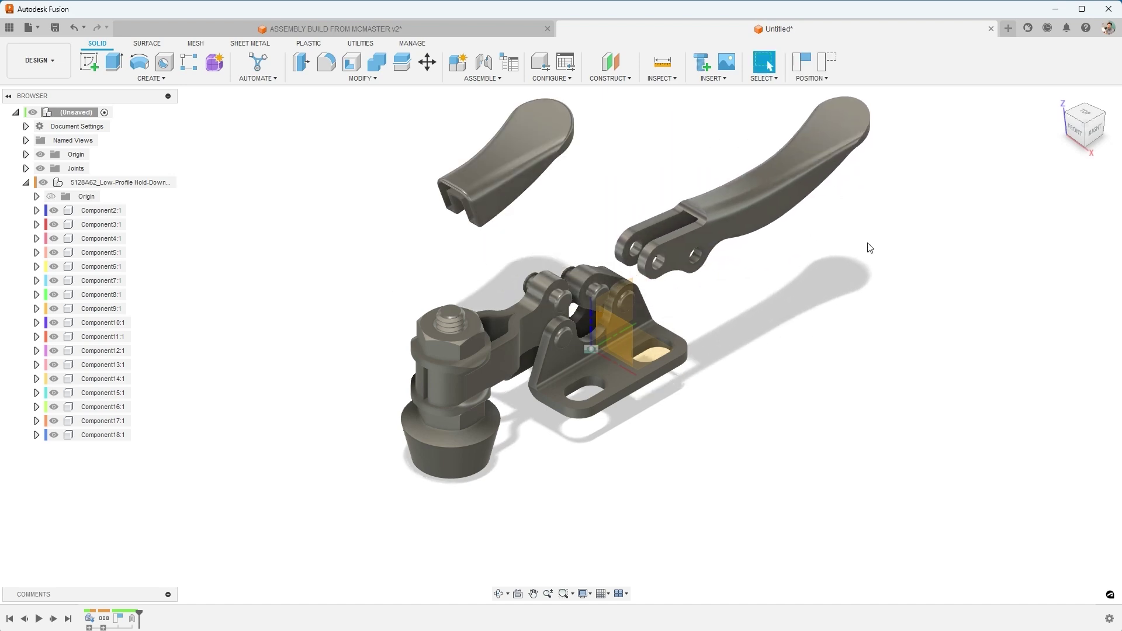
{"action": "key", "text": "ctrl+z"}
{"action": "key", "text": "ctrl+z"}
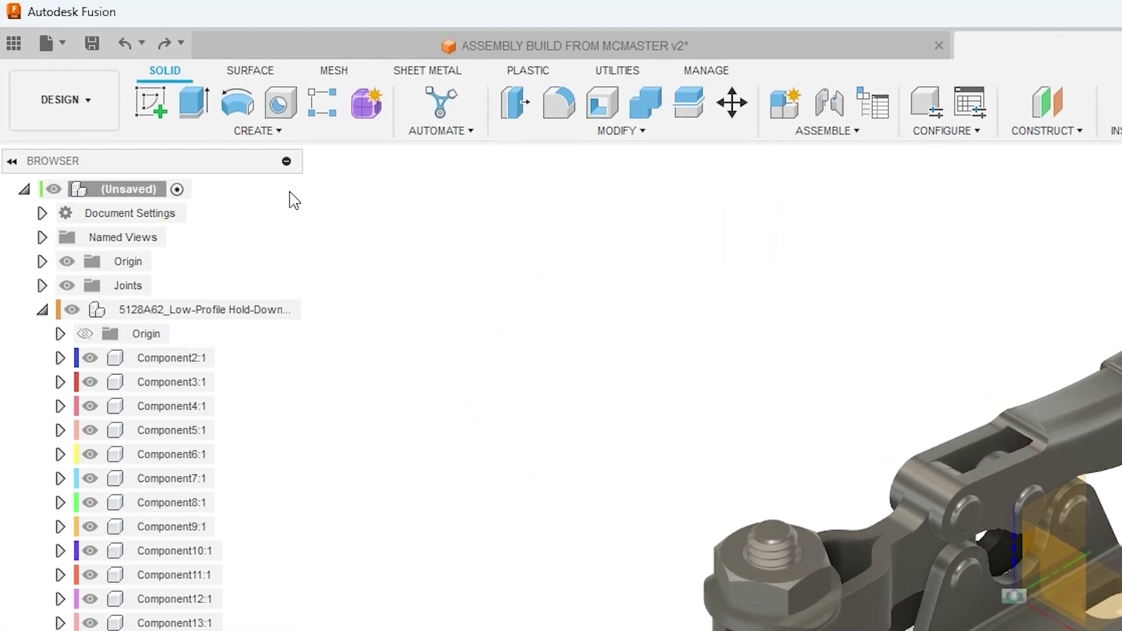
- Review the undo and redo histories for the recent assembly actions
{"action": "left_click", "coordinate": [142, 42]}
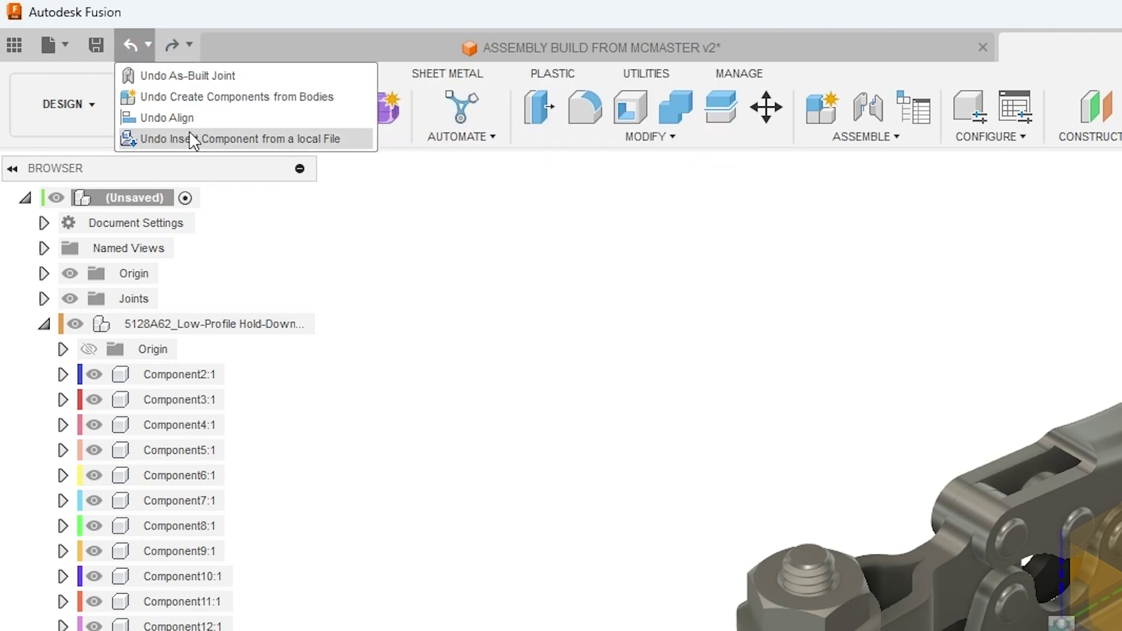
{"action": "left_click", "coordinate": [188, 44]}
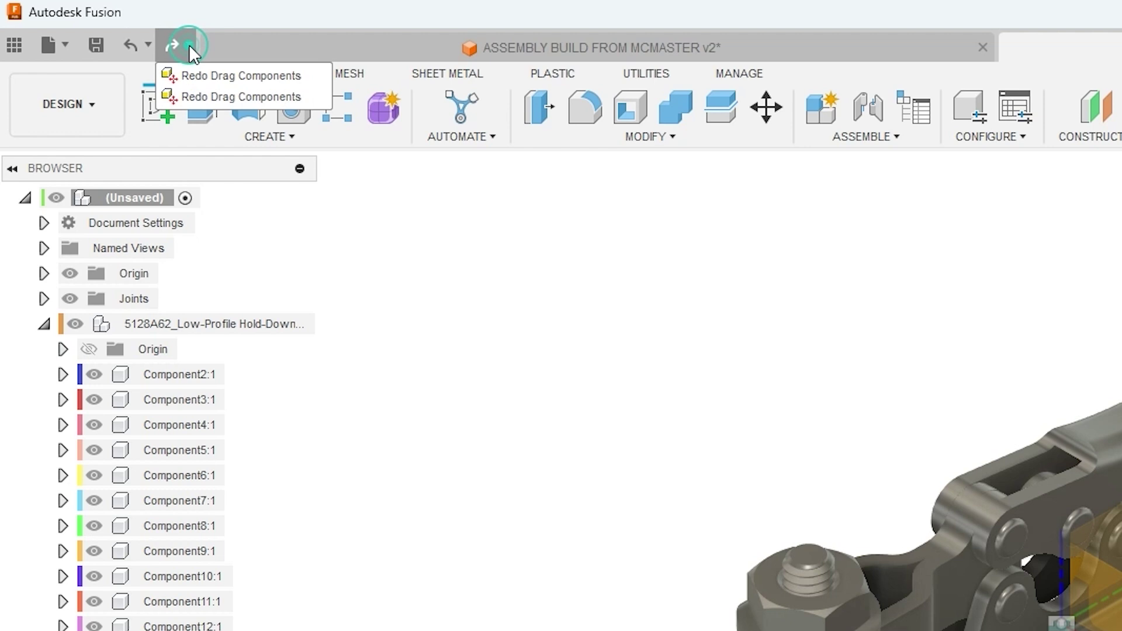
{"action": "left_click", "coordinate": [145, 44]}
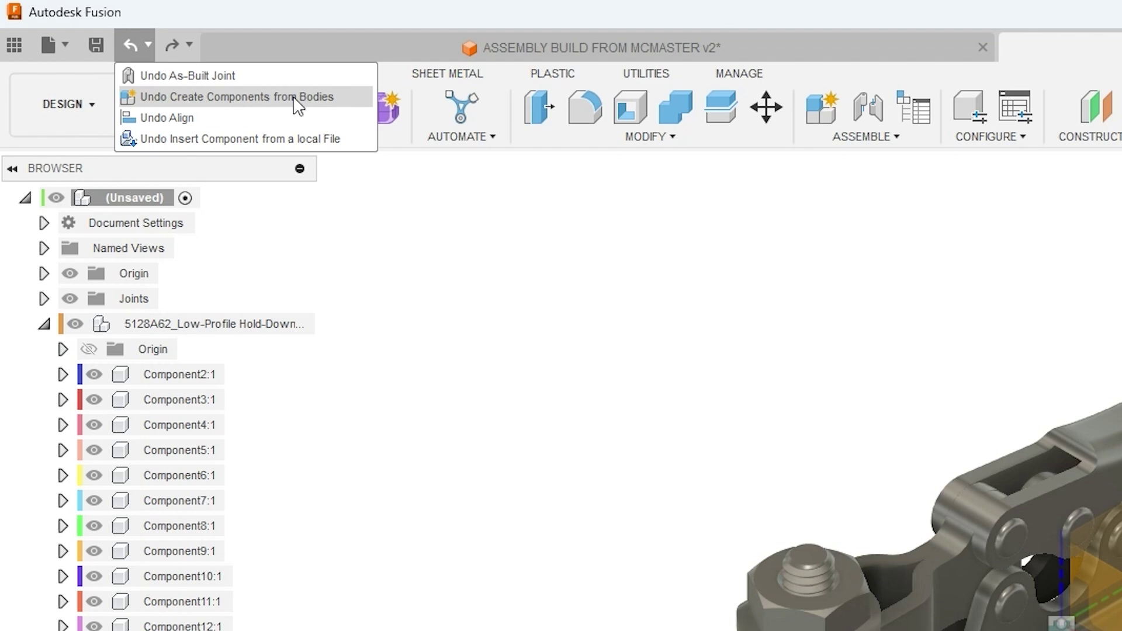
{"action": "left_click", "coordinate": [501, 248]}
- Add a Revolute as-built joint between the short connecting link and the mounting base at the base's handle-side pin
{"action": "middle_click_drag", "start_coordinate": [746, 383], "coordinate": [686, 381], "text": "shift"}
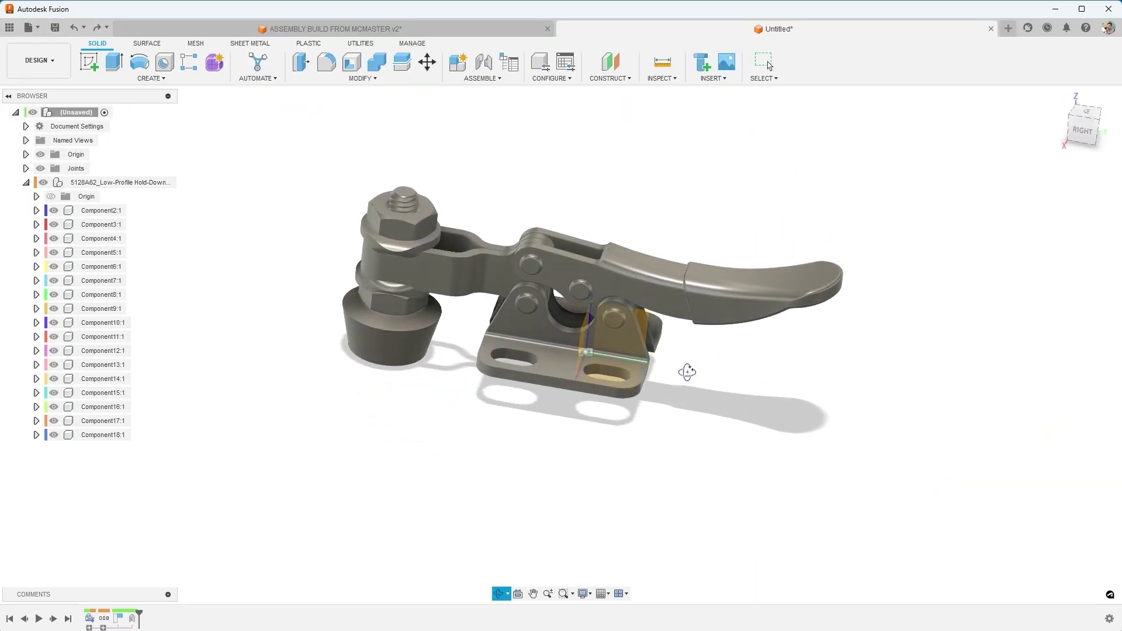
{"action": "left_click", "coordinate": [490, 79]}
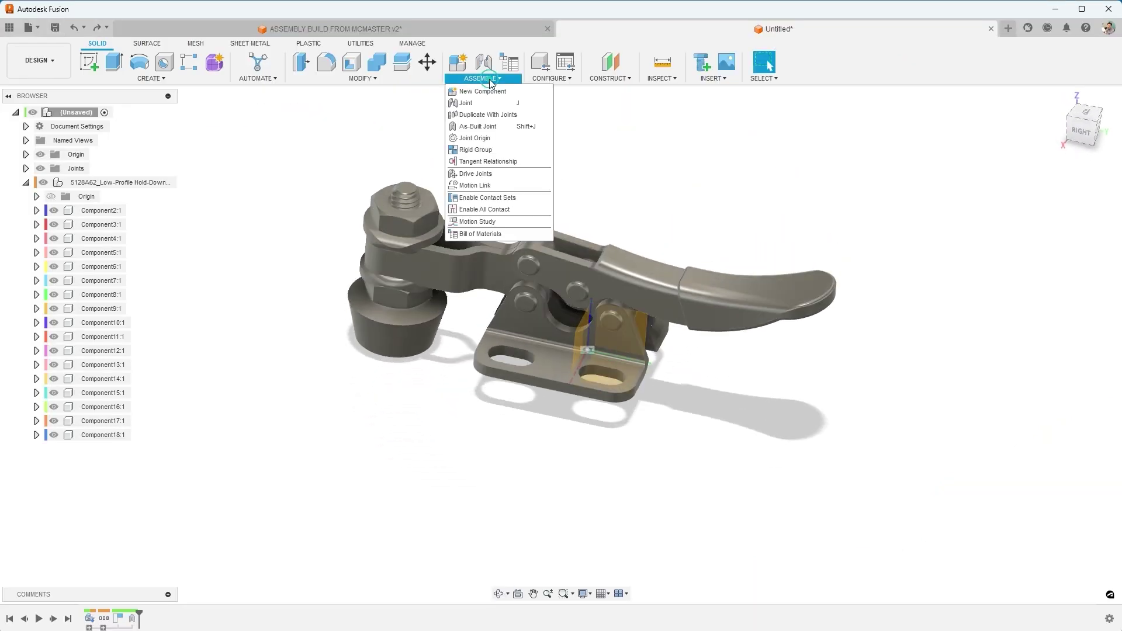
{"action": "left_click", "coordinate": [478, 126]}
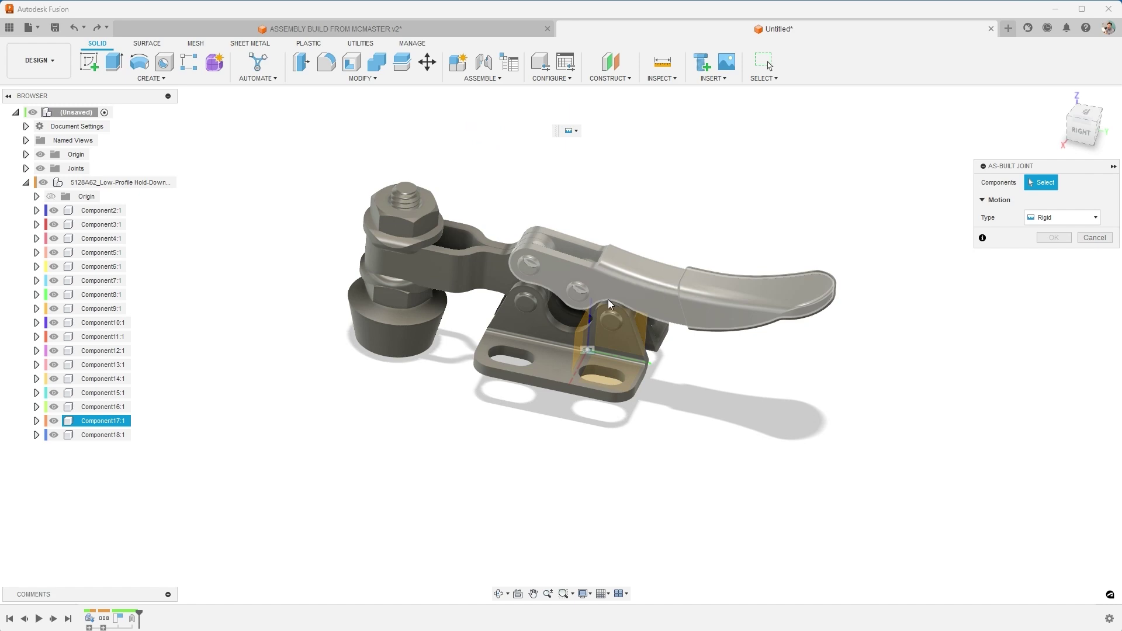
{"action": "scroll", "coordinate": [607, 299], "scroll_direction": "up", "scroll_amount": 2}
{"action": "middle_click_drag", "start_coordinate": [683, 328], "coordinate": [664, 306], "text": "shift"}
{"action": "scroll", "coordinate": [662, 325], "scroll_direction": "up", "scroll_amount": 3}
{"action": "left_click", "coordinate": [646, 310]}
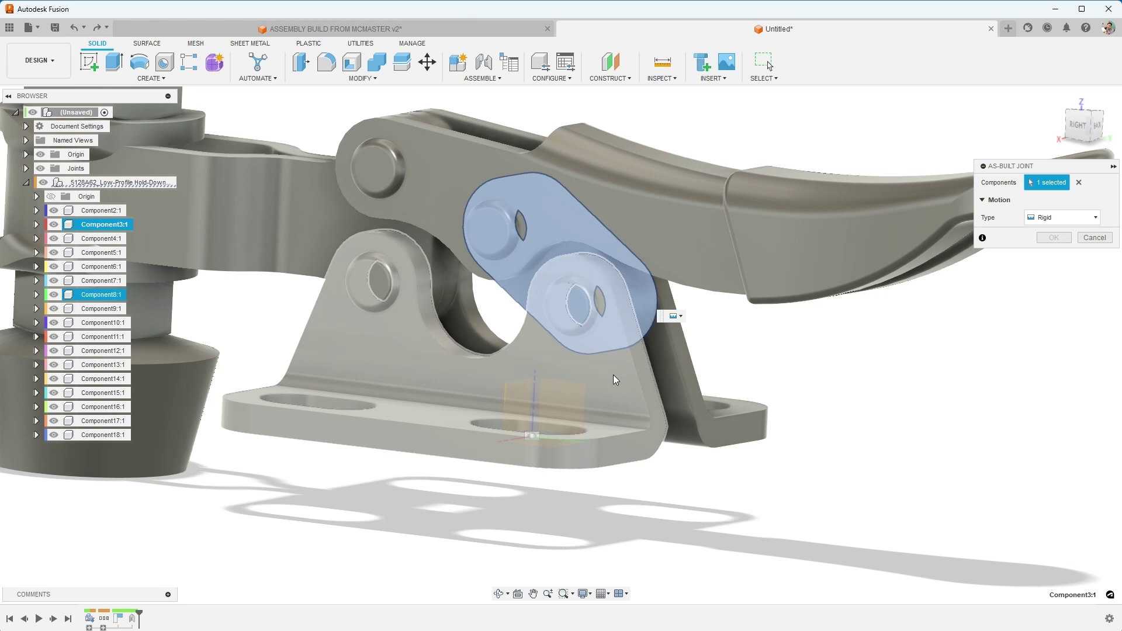
{"action": "left_click", "coordinate": [612, 374]}
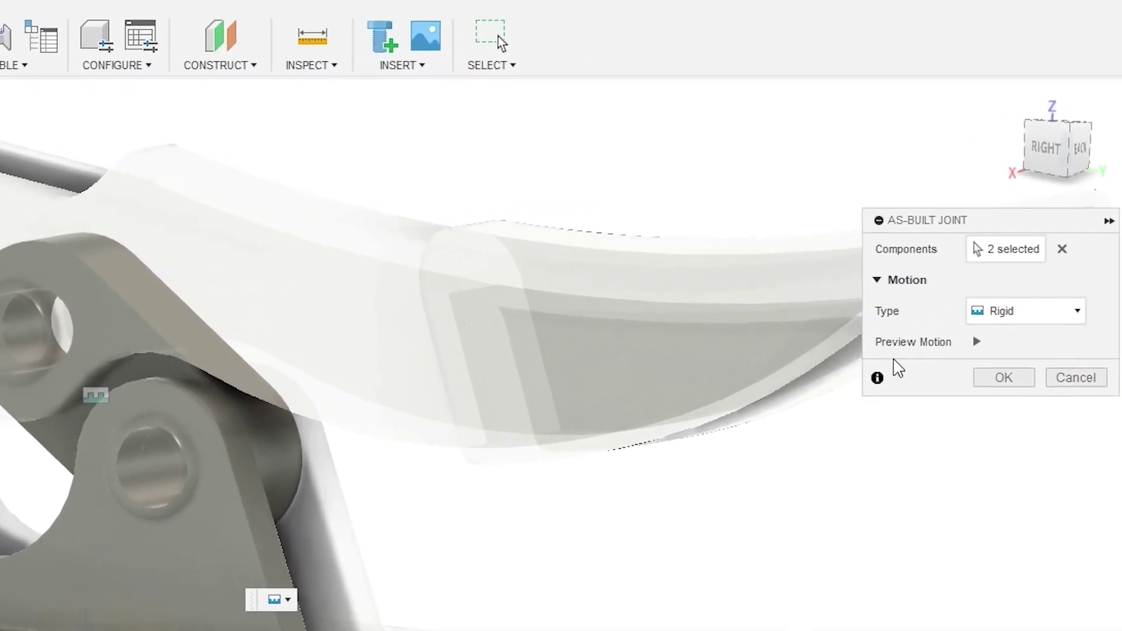
{"action": "left_click", "coordinate": [1043, 271]}
{"action": "left_click", "coordinate": [1037, 314]}
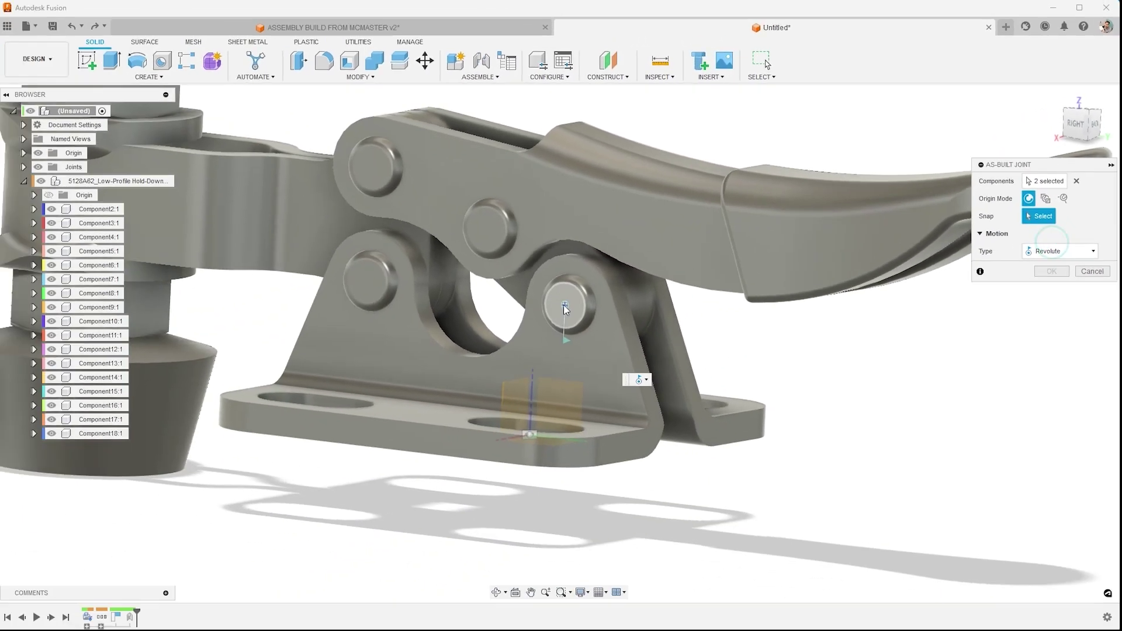
{"action": "left_click", "coordinate": [281, 423]}
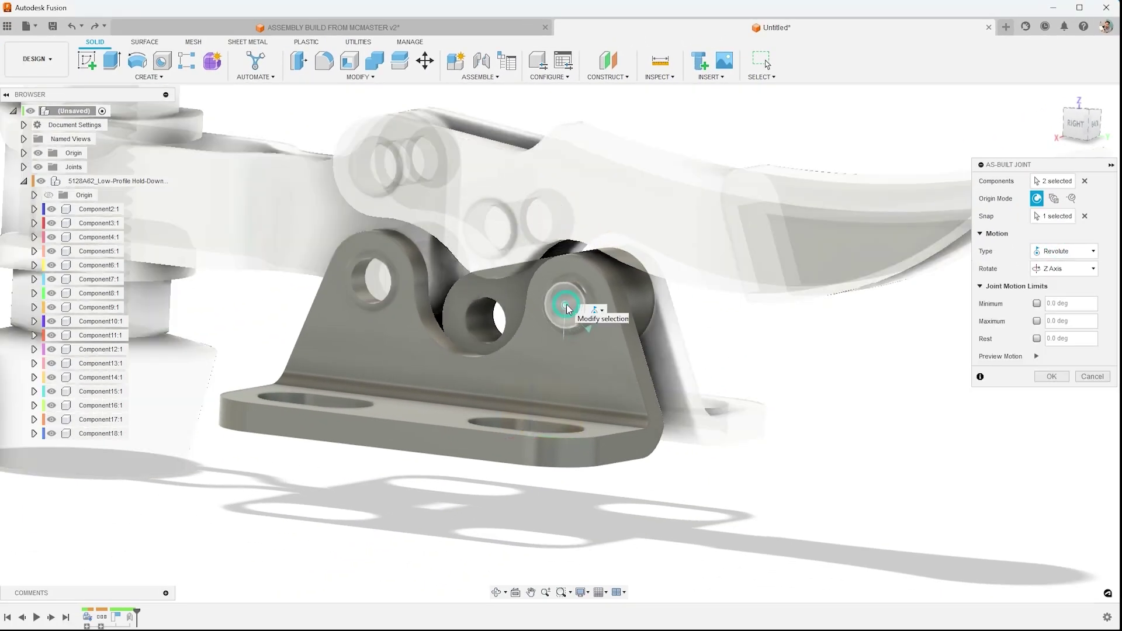
{"action": "left_click", "coordinate": [1052, 377]}
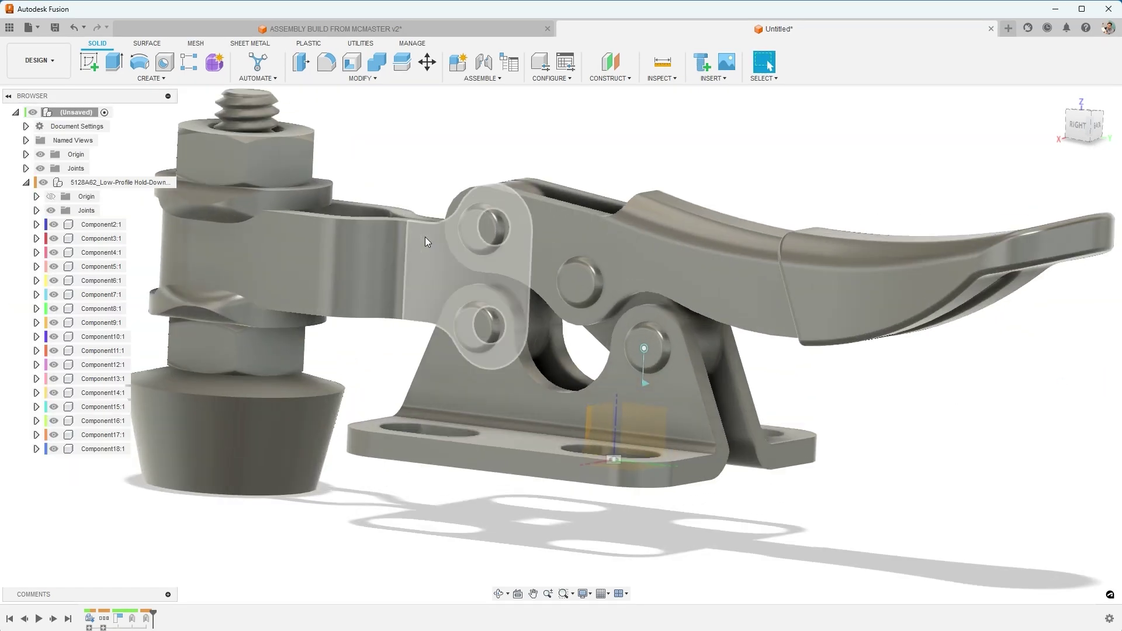
- Hide the two clamp arm plates that hold the spindle
{"action": "left_click", "coordinate": [424, 247]}
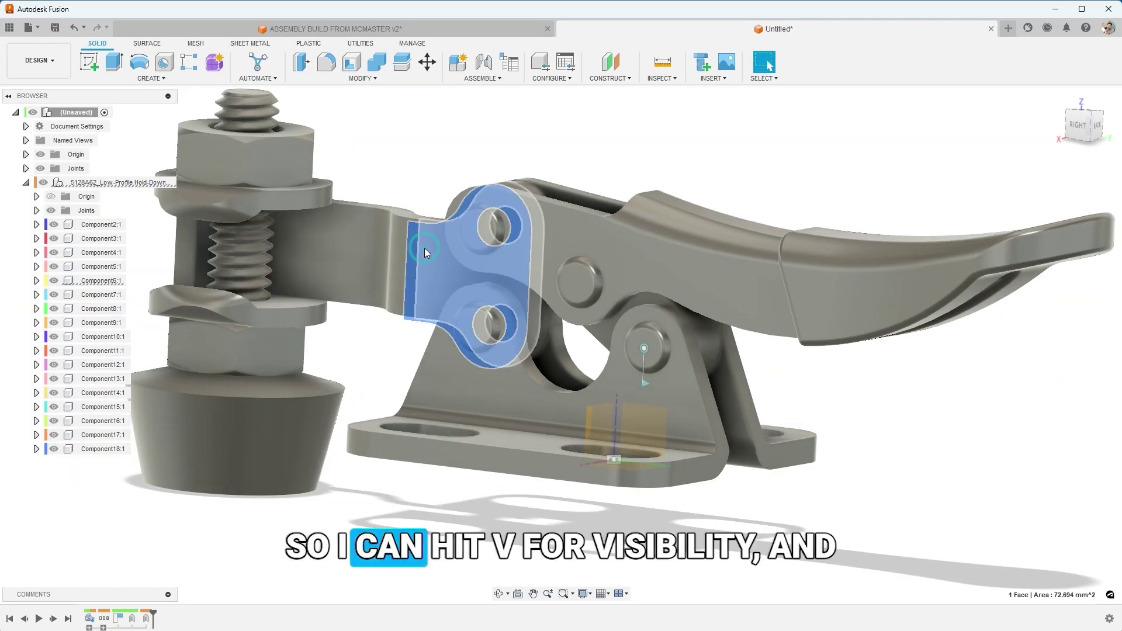
{"action": "key", "text": "v"}
{"action": "left_click", "coordinate": [411, 166]}
{"action": "left_click", "coordinate": [385, 230]}
{"action": "key", "text": "v"}
{"action": "left_click", "coordinate": [401, 175]}
{"action": "scroll", "coordinate": [320, 252], "scroll_direction": "down", "scroll_amount": 4}
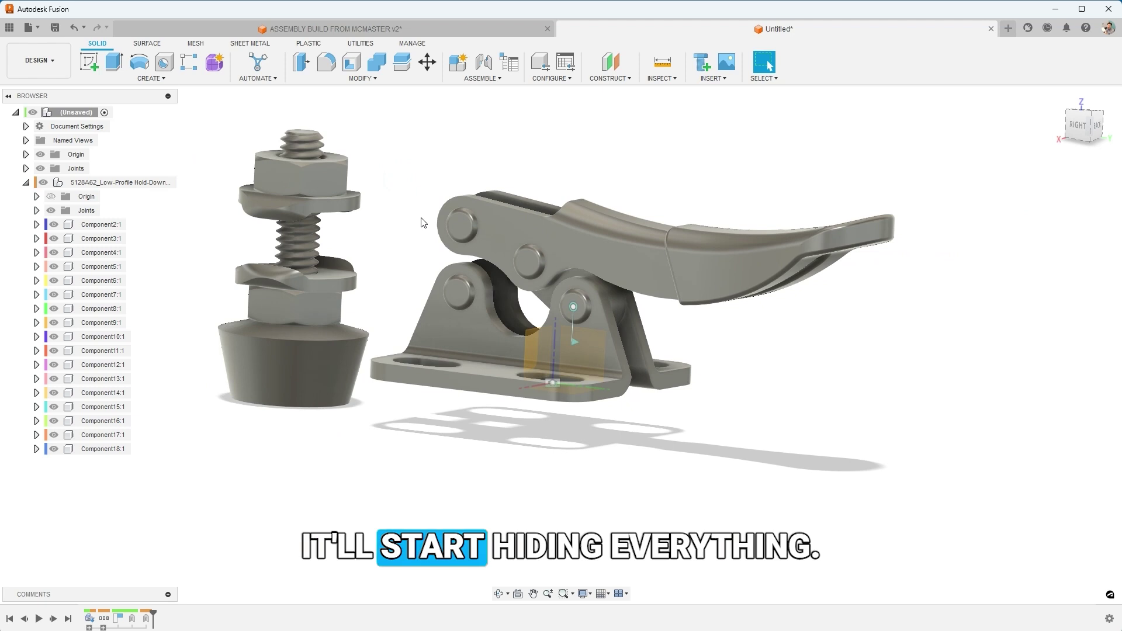
- Hide the spindle together with its nuts, washers and rubber tip
{"action": "left_click_drag", "start_coordinate": [217, 126], "coordinate": [358, 421]}
{"action": "key", "text": "f"}
{"action": "key", "text": "Escape"}
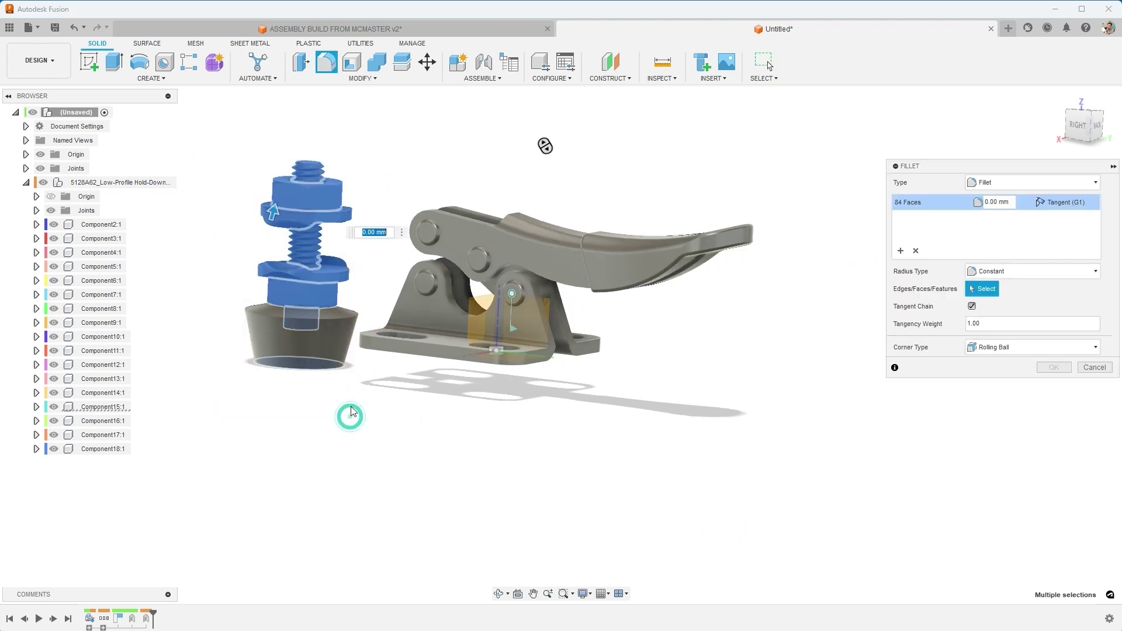
{"action": "middle_click_drag", "start_coordinate": [351, 411], "coordinate": [391, 208], "text": "shift"}
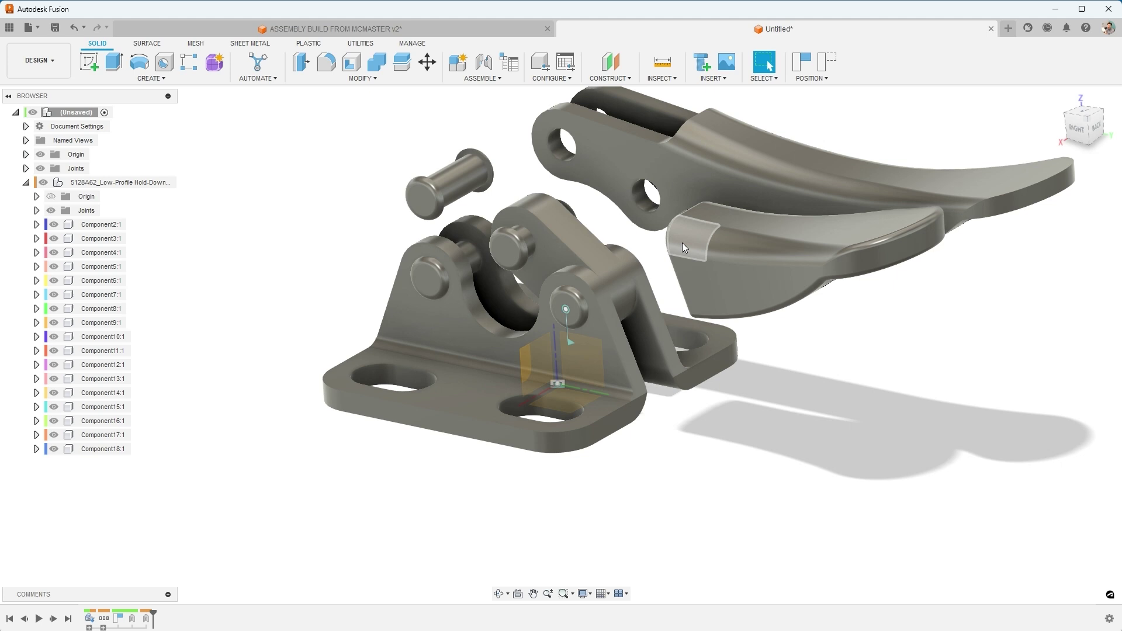
- Lock the handle grip to the handle lever with a Rigid as-built joint
{"action": "left_click", "coordinate": [682, 244]}
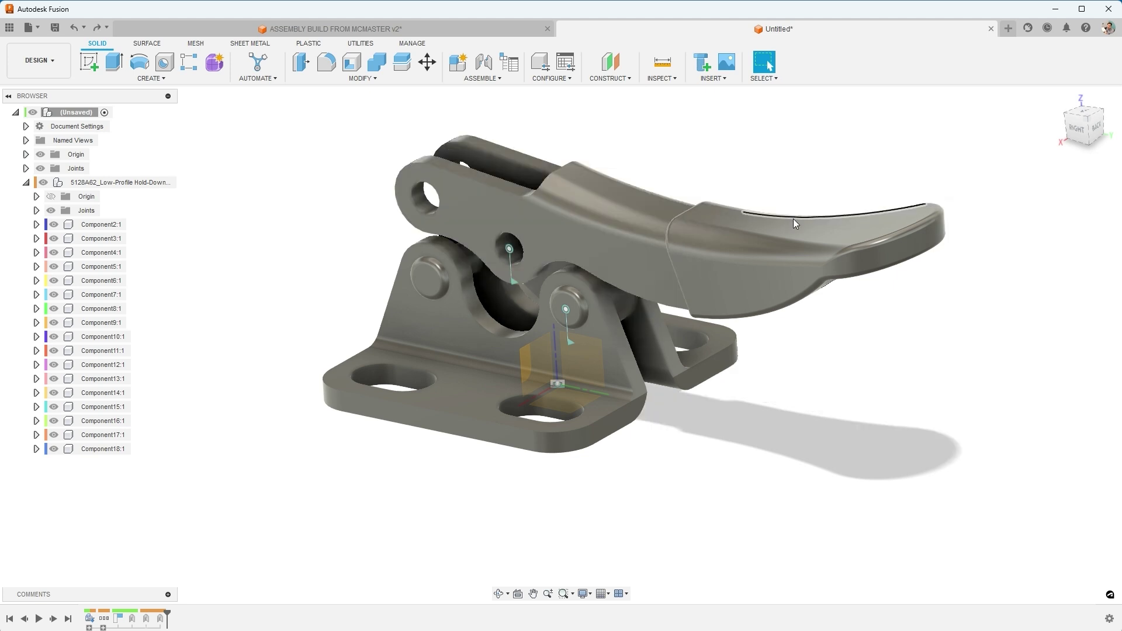
{"action": "right_click", "coordinate": [709, 122]}
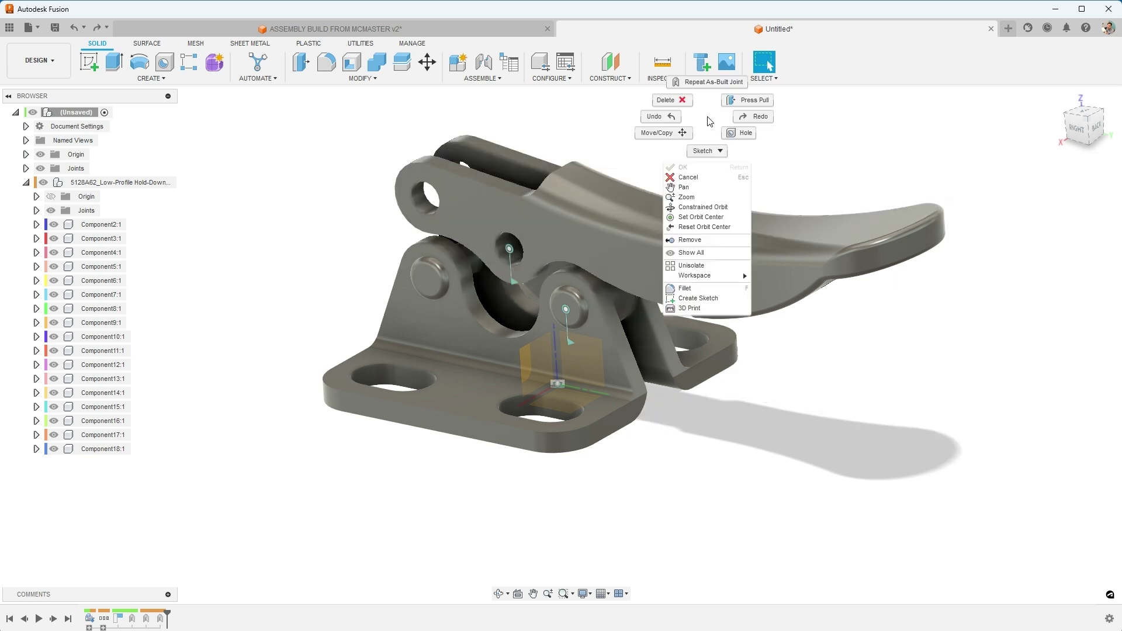
{"action": "left_click", "coordinate": [706, 87]}
{"action": "left_click", "coordinate": [756, 229]}
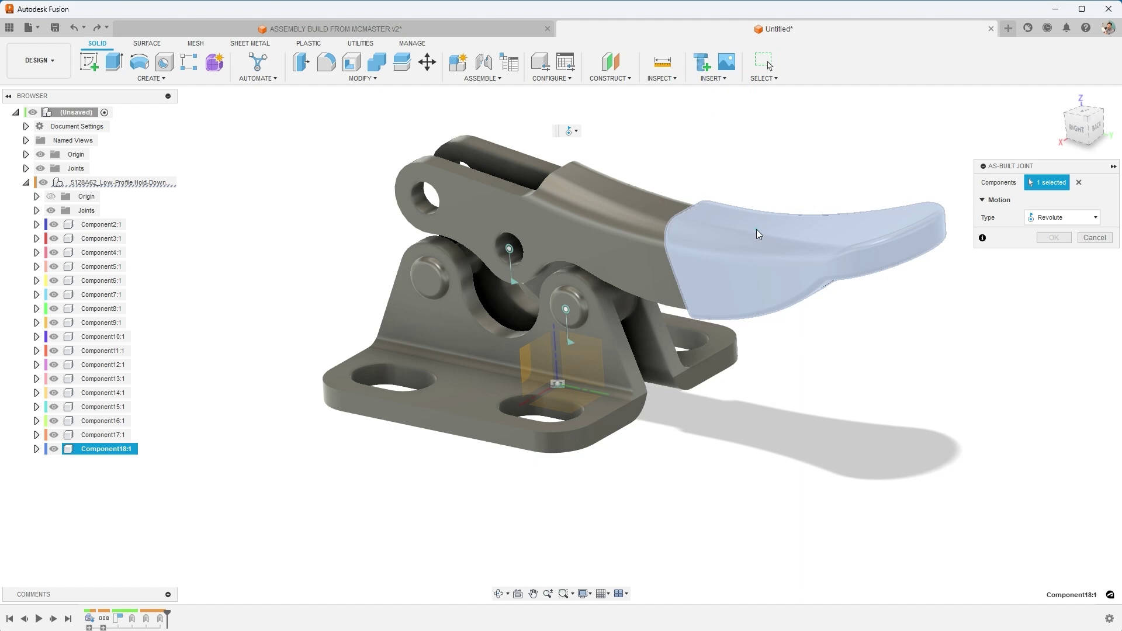
{"action": "left_click", "coordinate": [636, 216]}
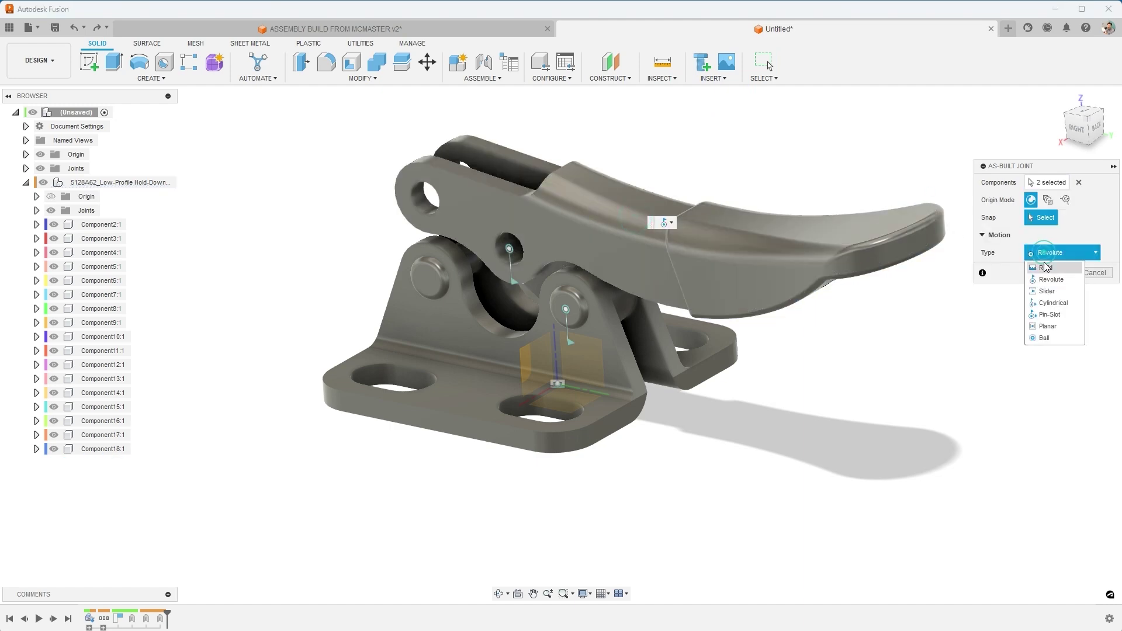
{"action": "left_click", "coordinate": [1046, 267]}
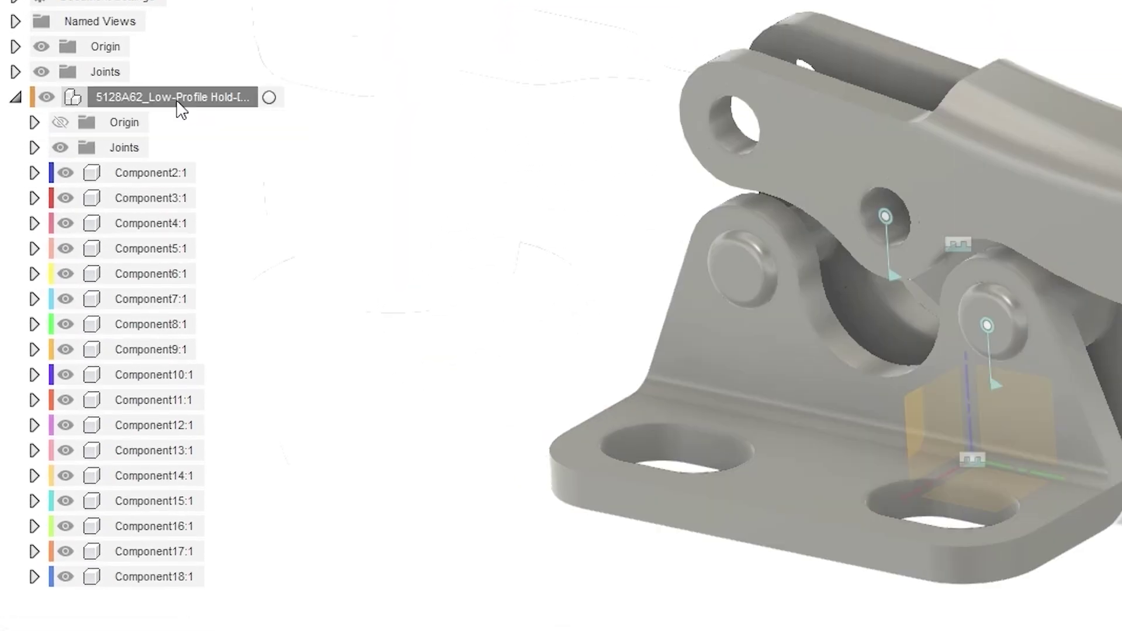
- Show all components of the low-profile toggle clamp again
{"action": "right_click", "coordinate": [166, 119]}
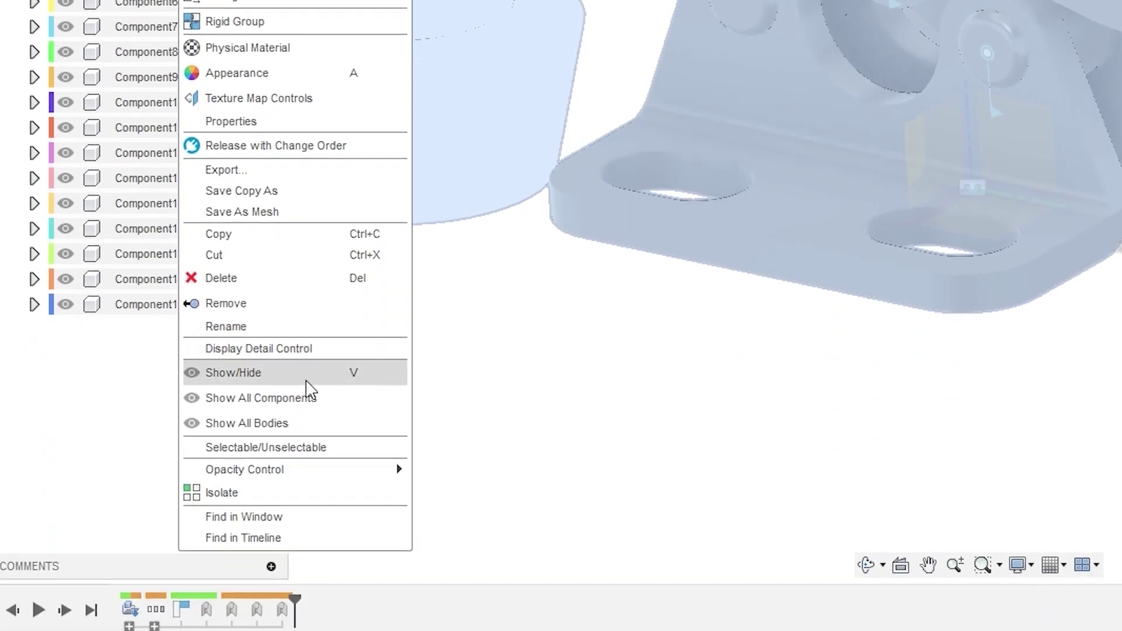
{"action": "left_click", "coordinate": [313, 584]}
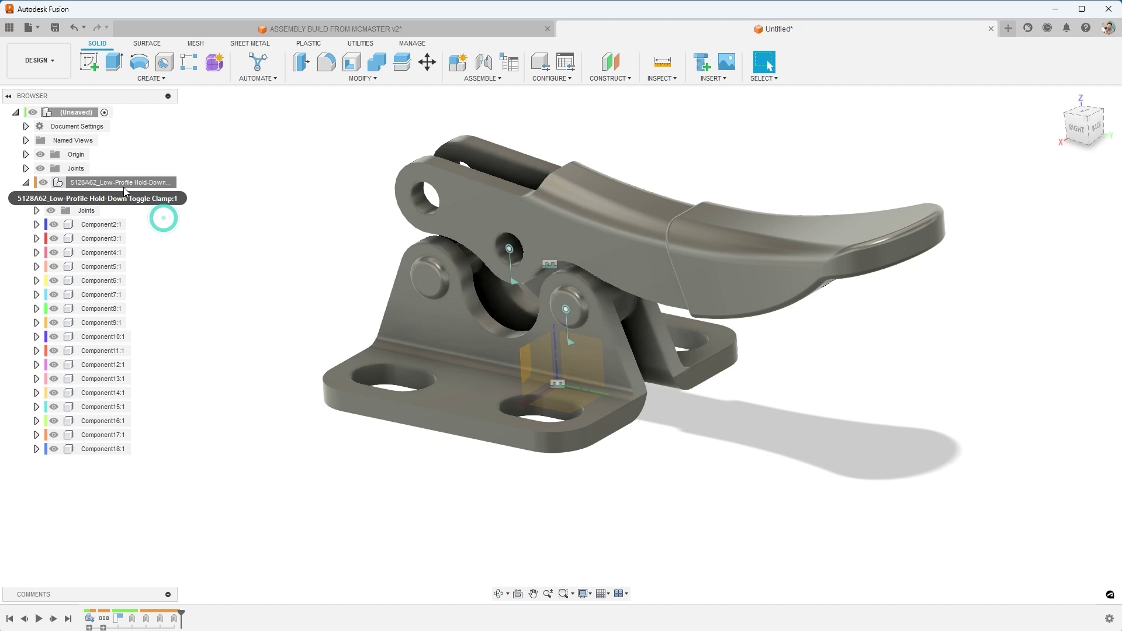
{"action": "right_click", "coordinate": [123, 183]}
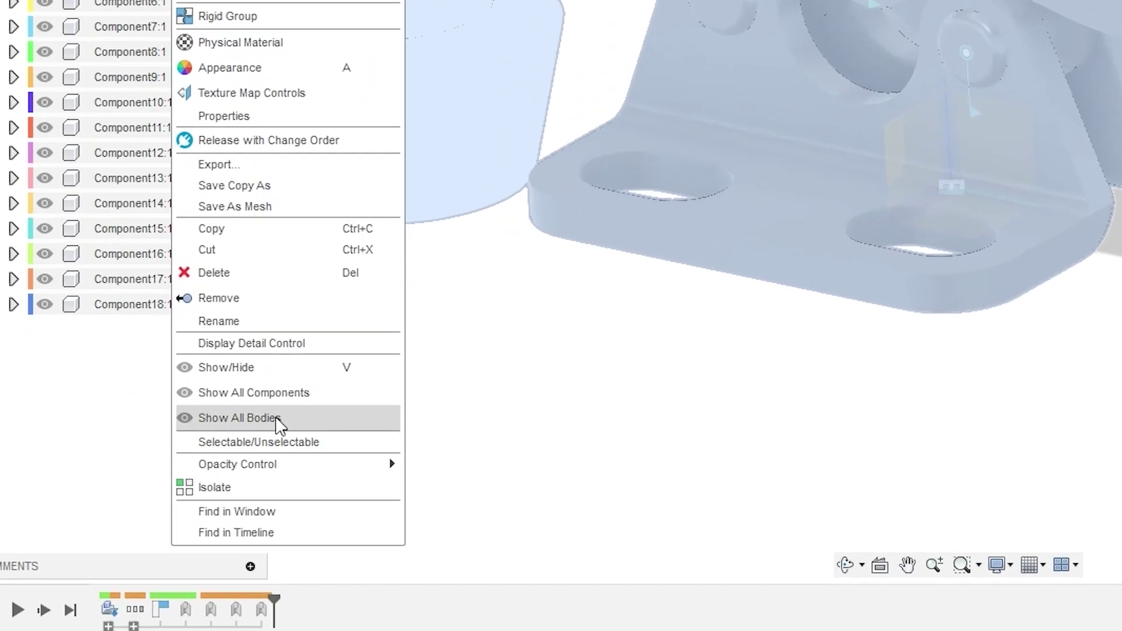
{"action": "left_click", "coordinate": [181, 511]}
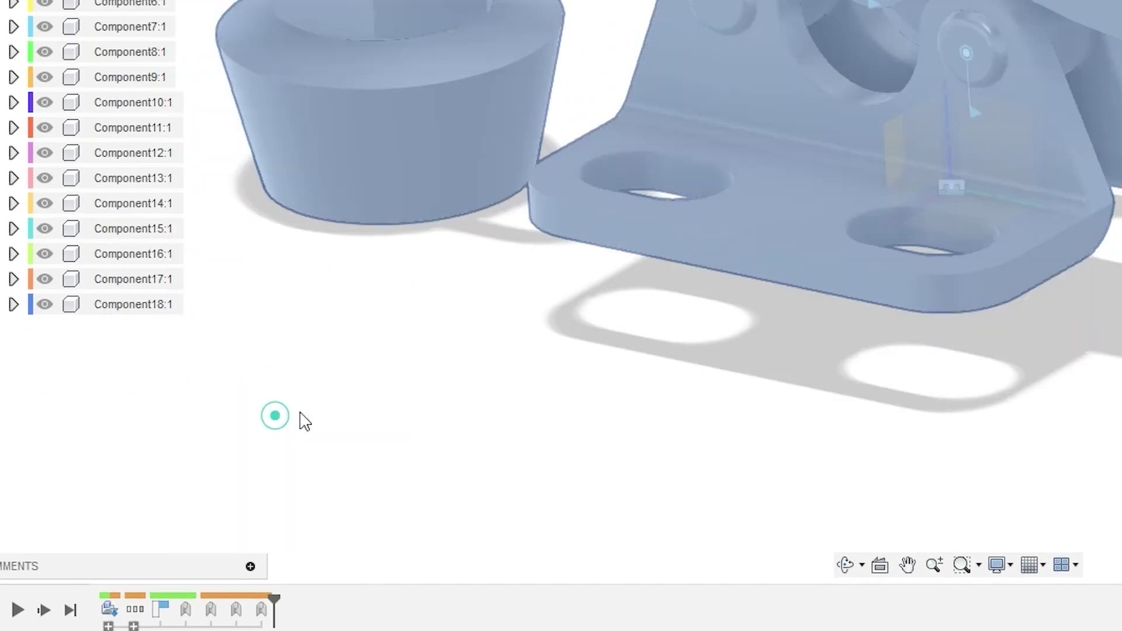
{"action": "left_click", "coordinate": [480, 433]}
{"action": "scroll", "coordinate": [476, 401], "scroll_direction": "down", "scroll_amount": 2}
{"action": "scroll", "coordinate": [448, 9], "scroll_direction": "up", "scroll_amount": 2}
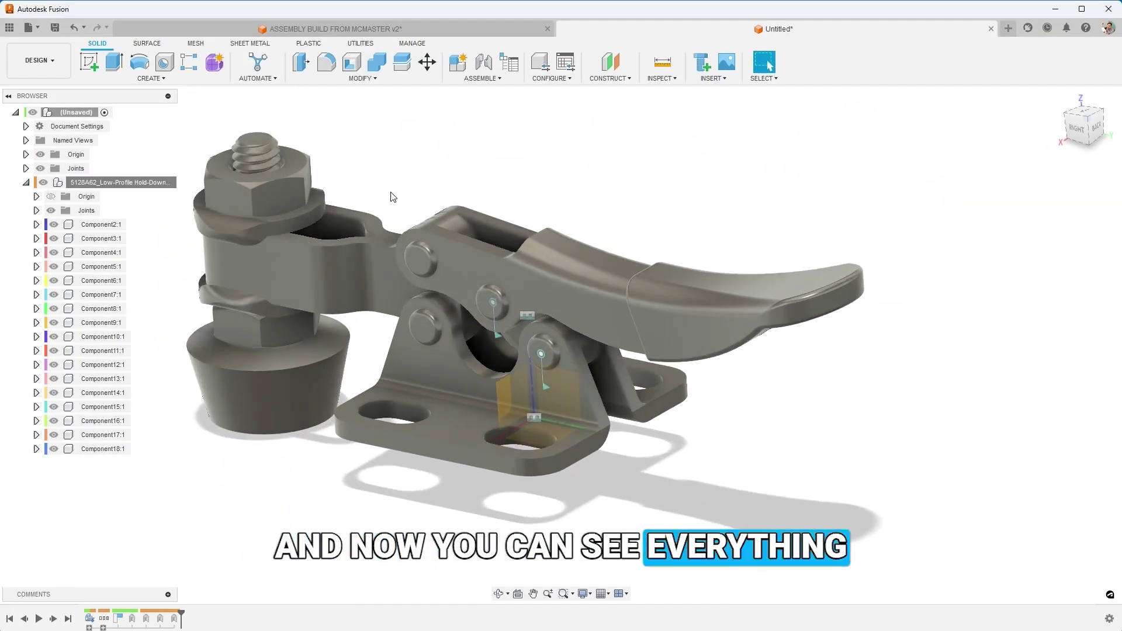
- Lock the two clamp arm plates together with a Rigid as-built joint, and pull the handle lever away to test its movement
{"action": "right_click", "coordinate": [401, 186]}
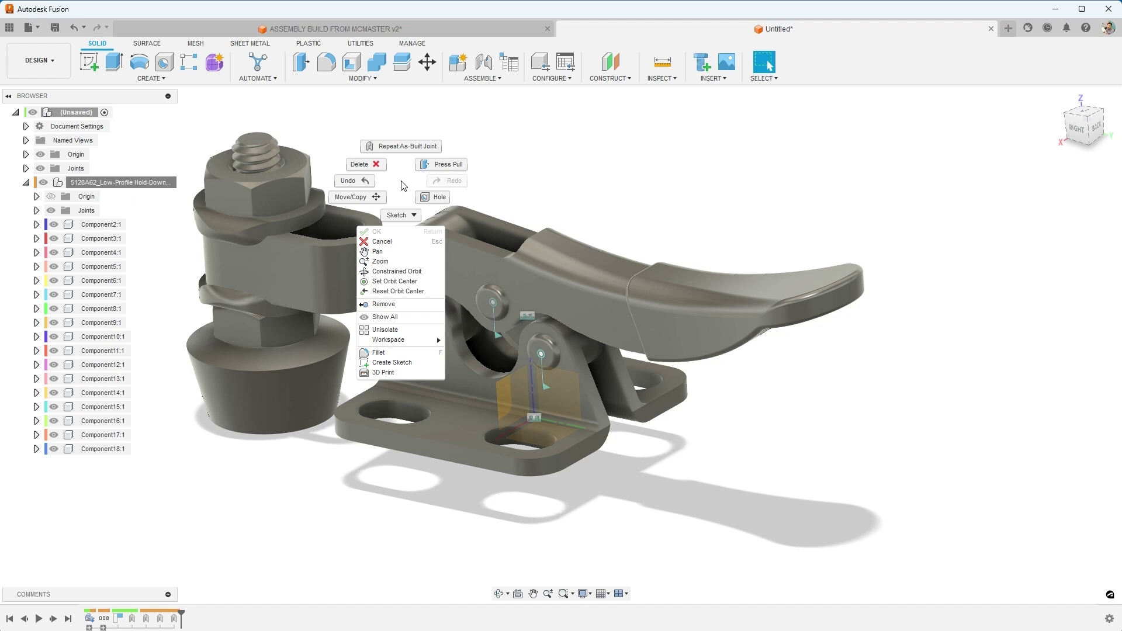
{"action": "left_click", "coordinate": [401, 147]}
{"action": "left_click", "coordinate": [360, 275]}
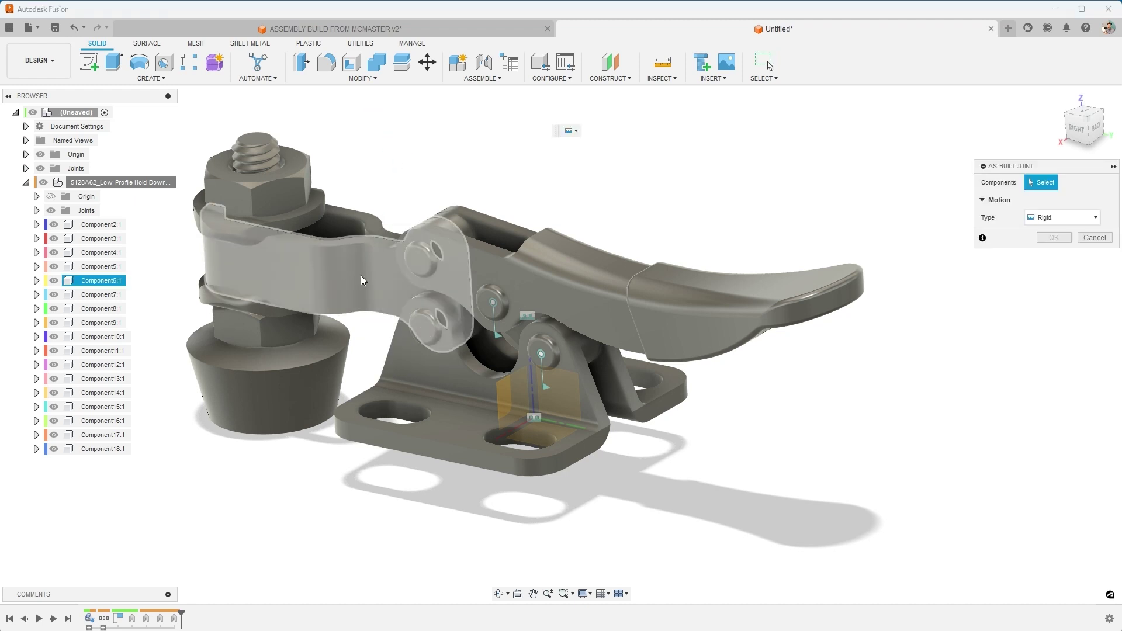
{"action": "left_click", "coordinate": [369, 213]}
{"action": "left_click", "coordinate": [1054, 255]}
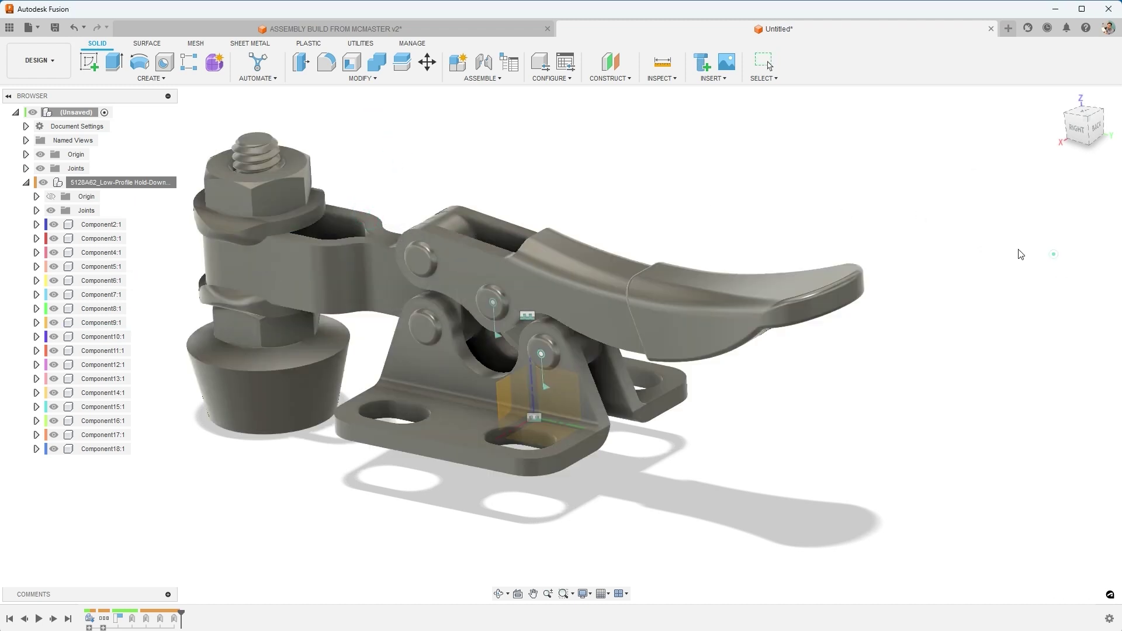
{"action": "left_click_drag", "start_coordinate": [569, 297], "coordinate": [669, 296]}
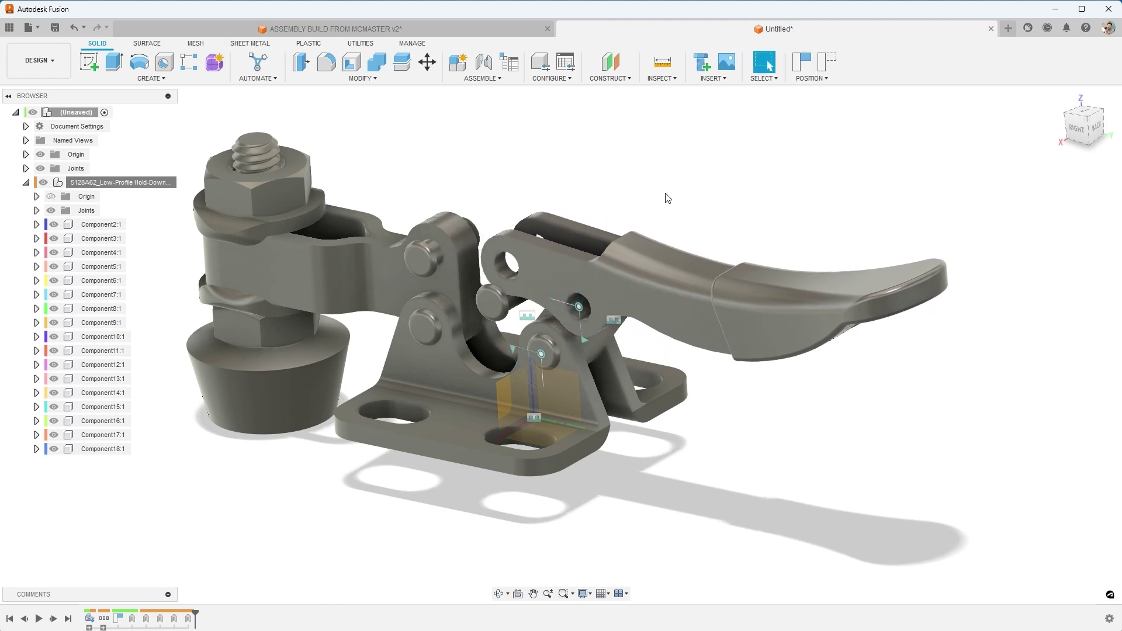
- Add a Revolute as-built joint between the handle lever and the clamp arm plate at the lever's end pin
{"action": "middle_click_drag", "start_coordinate": [565, 202], "coordinate": [486, 218], "text": "shift"}
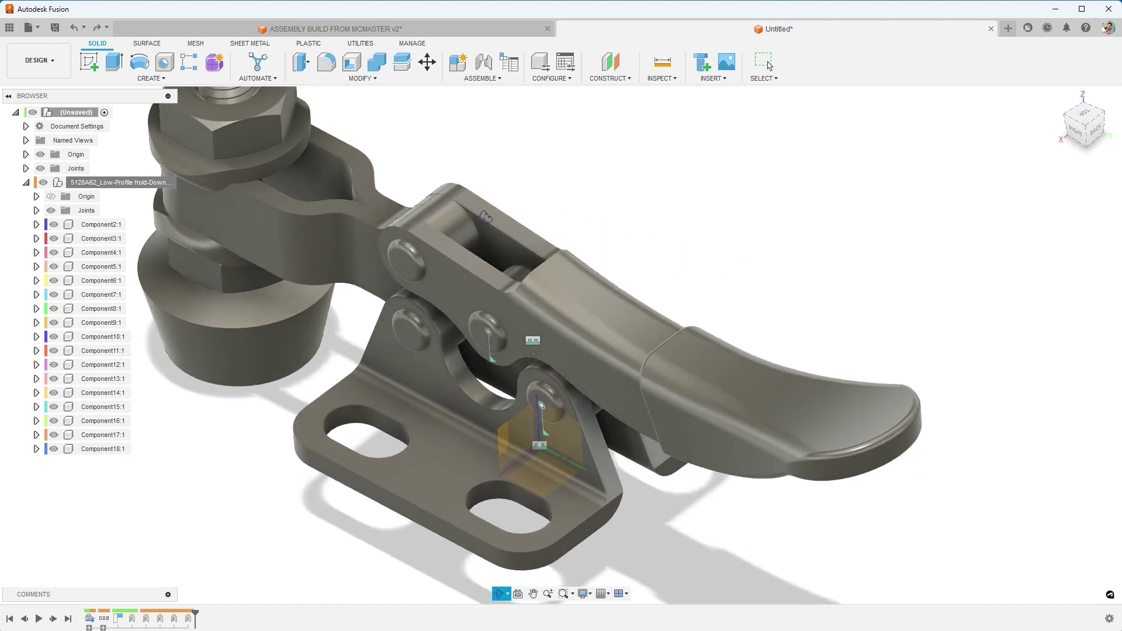
{"action": "right_click", "coordinate": [596, 206]}
{"action": "left_click", "coordinate": [594, 167]}
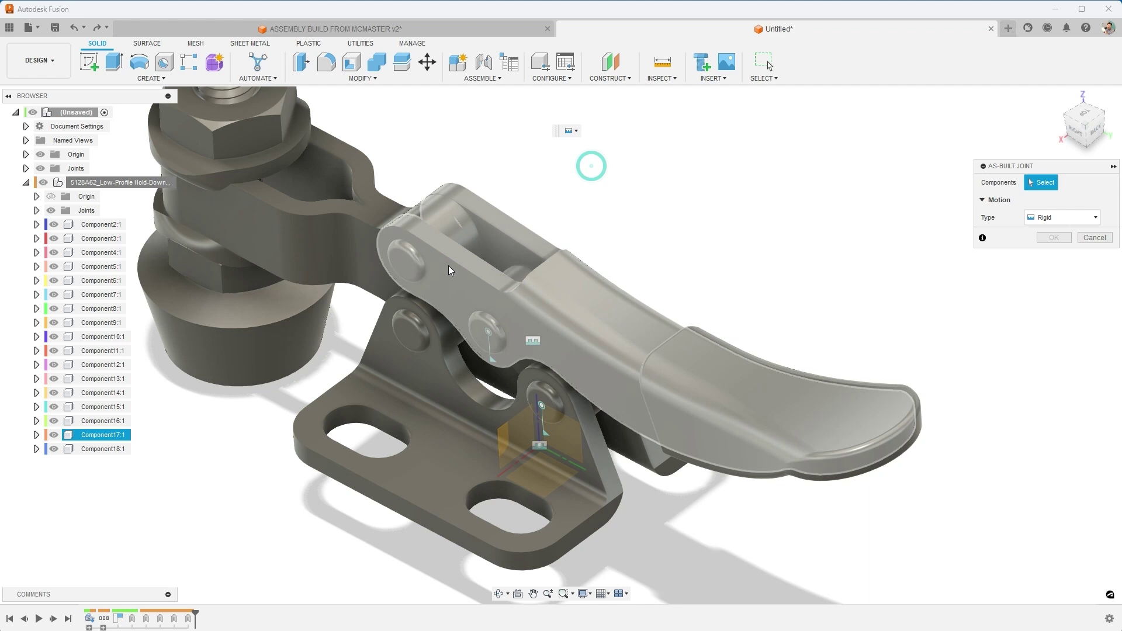
{"action": "left_click", "coordinate": [448, 265]}
{"action": "left_click", "coordinate": [438, 220]}
{"action": "left_click", "coordinate": [1068, 218]}
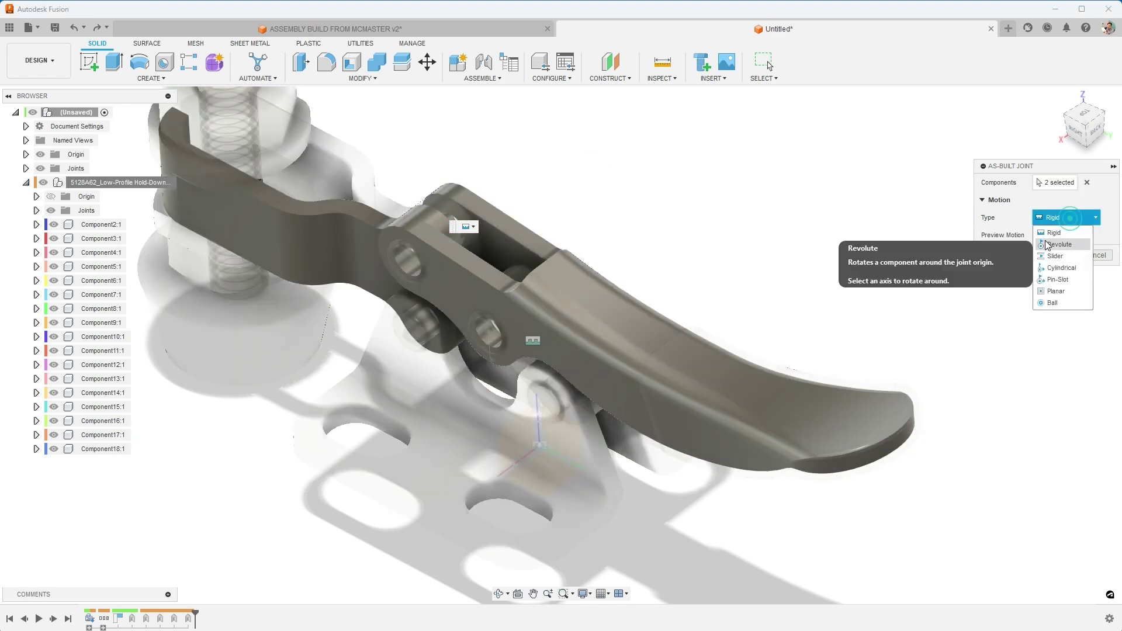
{"action": "left_click", "coordinate": [1046, 241]}
{"action": "left_click", "coordinate": [401, 266]}
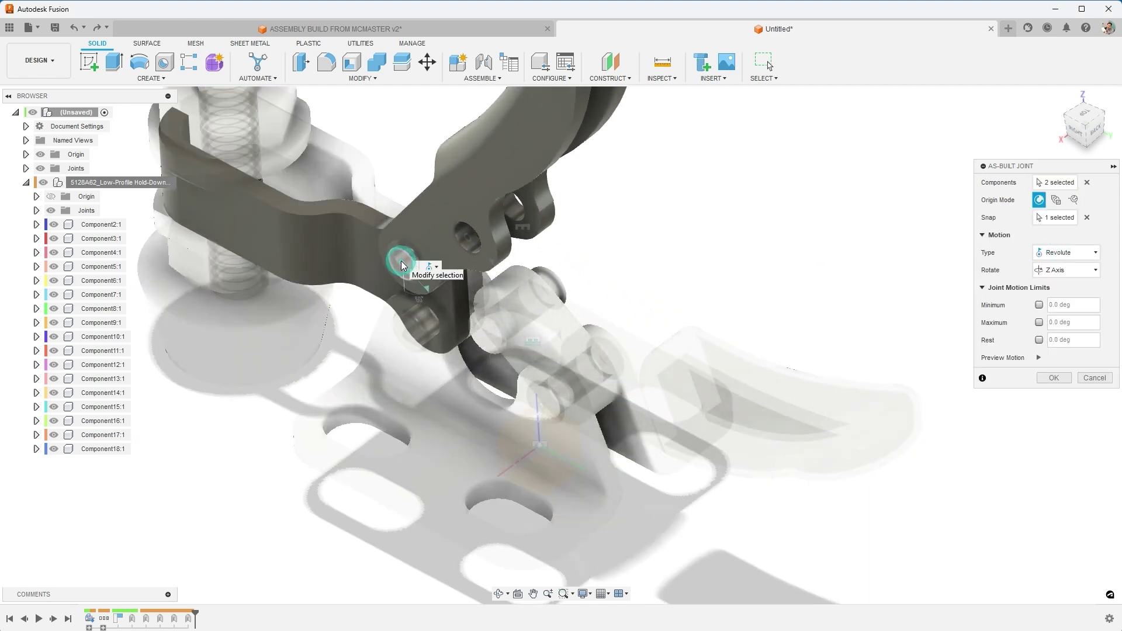
{"action": "left_click", "coordinate": [1050, 377]}
- Add a Revolute as-built joint between the clamp arm plate and the mounting base at the base's spindle-side pin
{"action": "right_click", "coordinate": [625, 145]}
{"action": "left_click", "coordinate": [626, 114]}
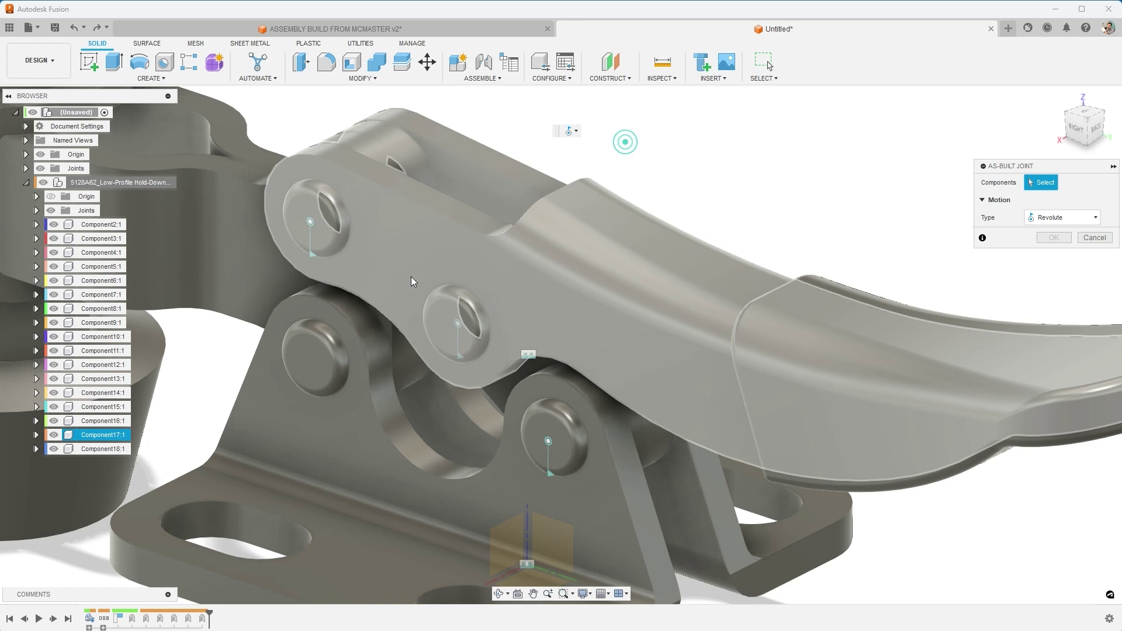
{"action": "left_click", "coordinate": [404, 360]}
{"action": "left_click", "coordinate": [335, 426]}
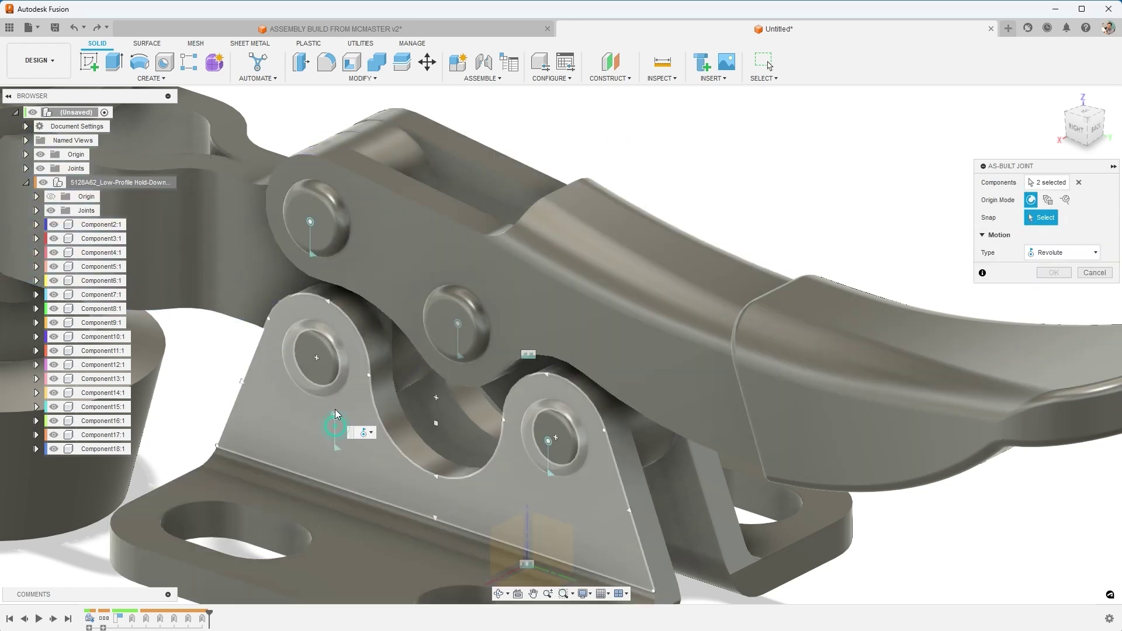
{"action": "left_click", "coordinate": [310, 358]}
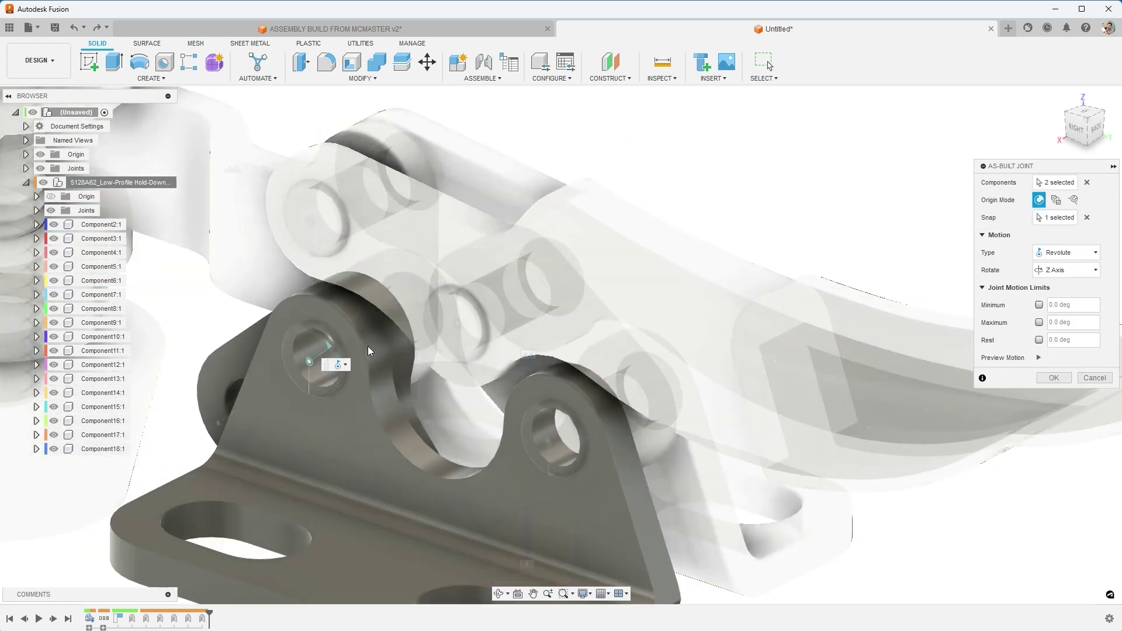
{"action": "left_click", "coordinate": [1052, 378]}
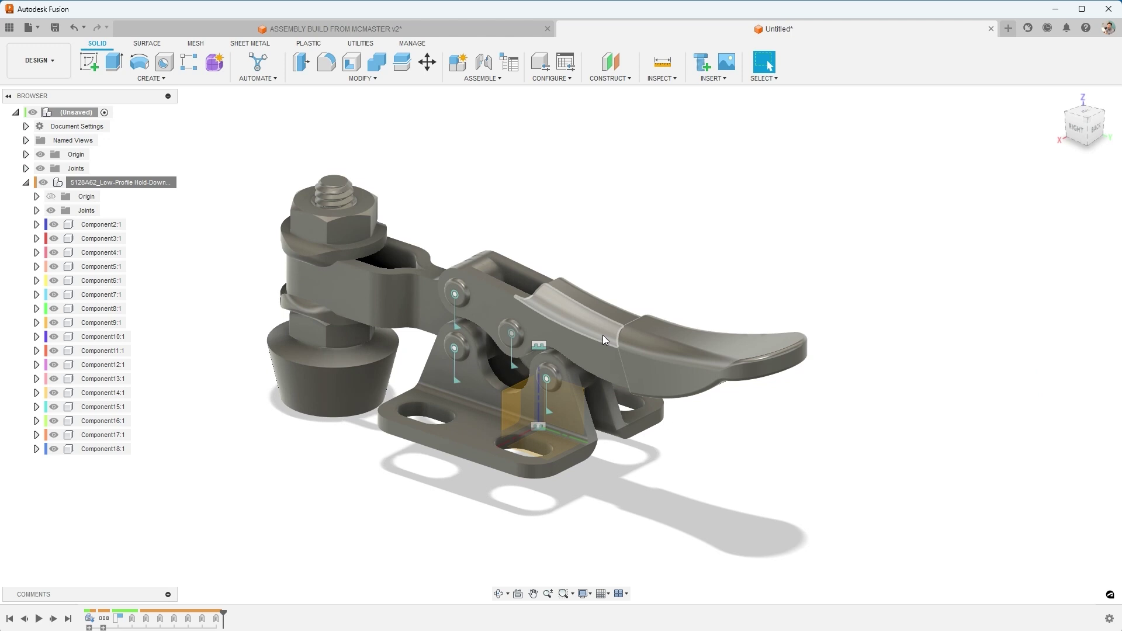
- Swing the handle lever slightly to test the linkage, and undo the movement
{"action": "mouse_move", "coordinate": [644, 350]}
{"action": "left_mouse_down"}
{"action": "mouse_move", "coordinate": [615, 342]}
{"action": "mouse_move", "coordinate": [643, 361]}
{"action": "mouse_move", "coordinate": [635, 355]}
{"action": "left_mouse_up"}
{"action": "scroll", "coordinate": [524, 336], "scroll_direction": "up", "scroll_amount": 4}
{"action": "key", "text": "ctrl+z"}
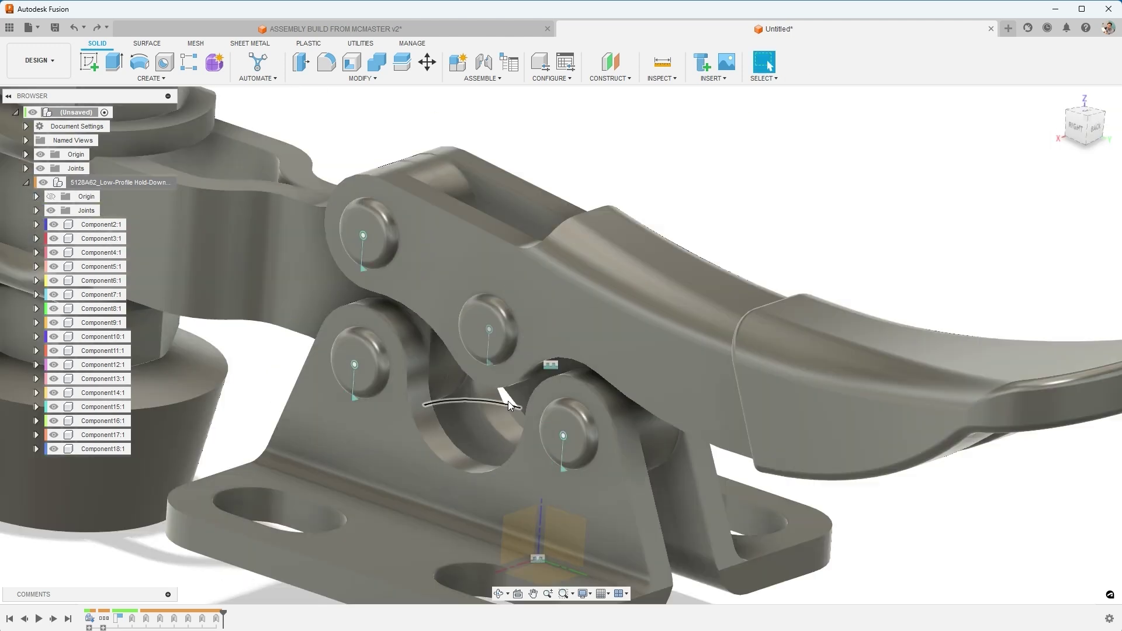
- Hide the four rivet pins on the near side of the handle lever, clamp arm and mounting base
{"action": "left_click", "coordinate": [478, 330]}
{"action": "key", "text": "v"}
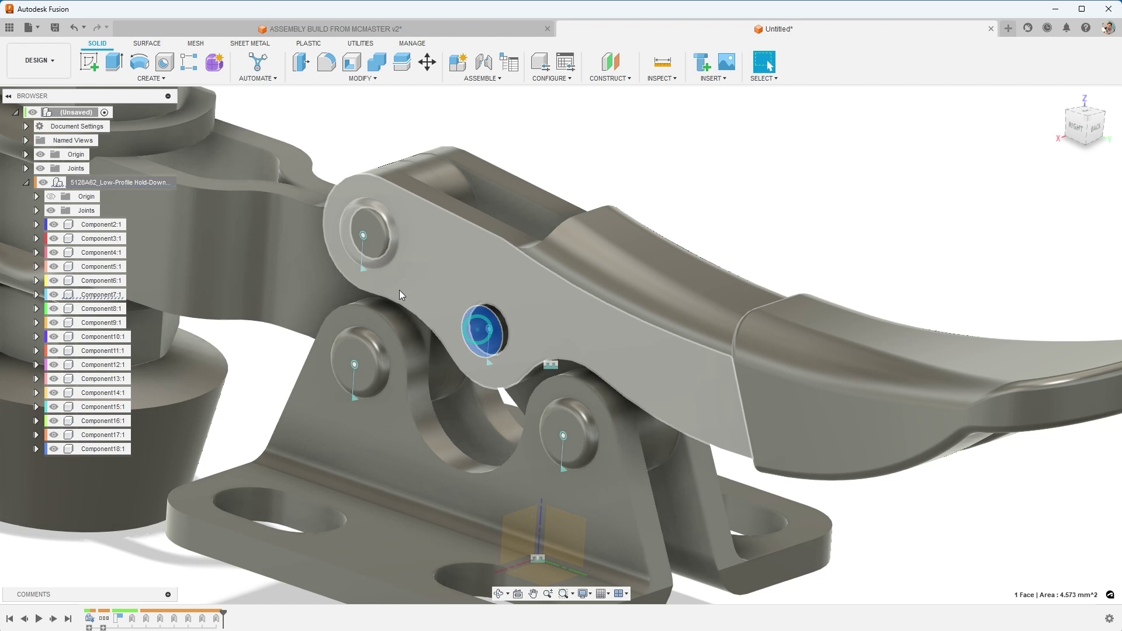
{"action": "left_click", "coordinate": [377, 230]}
{"action": "key", "text": "v"}
{"action": "left_click", "coordinate": [359, 354]}
{"action": "key", "text": "v"}
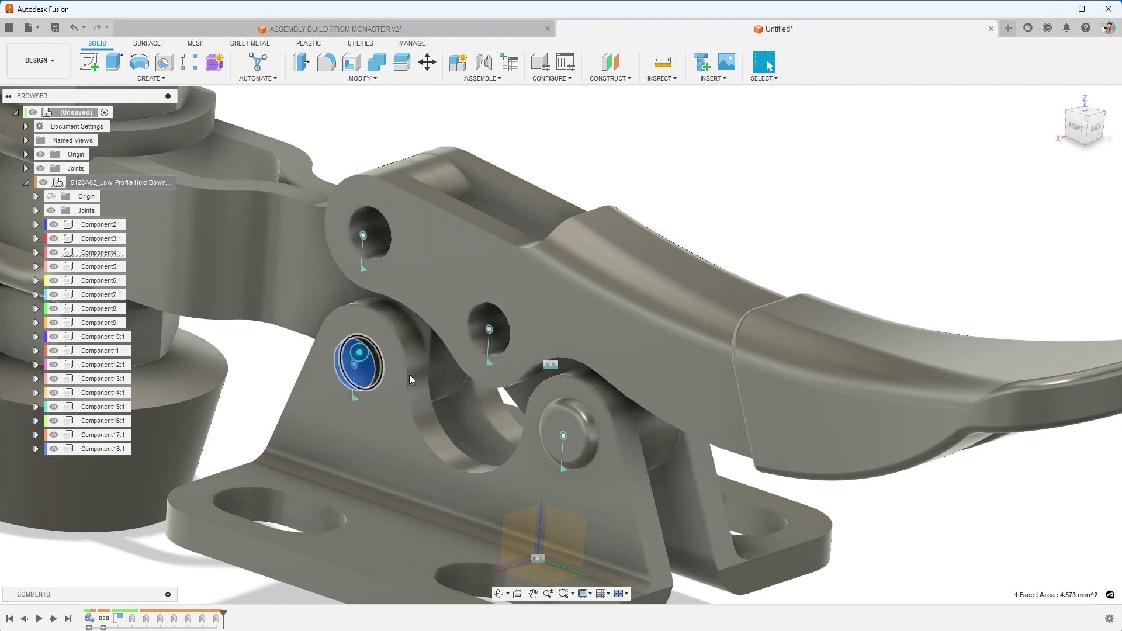
{"action": "left_click", "coordinate": [564, 431]}
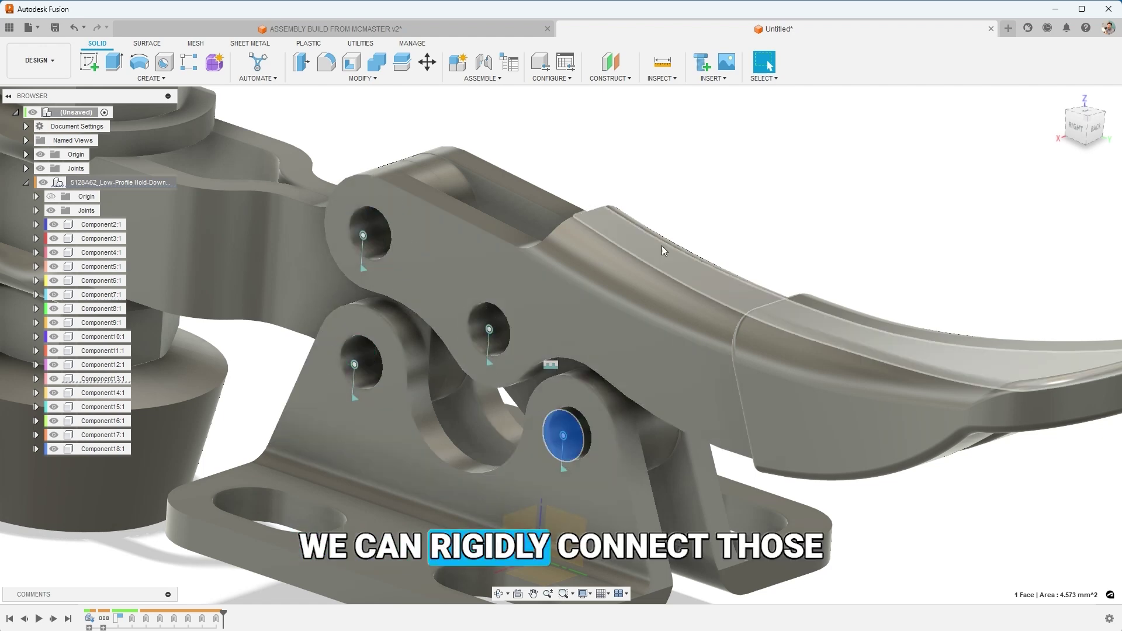
{"action": "key", "text": "v"}
{"action": "left_click", "coordinate": [714, 196]}
- Pull the handle lever to test the clamp's motion with the pins hidden, and undo the movement
{"action": "scroll", "coordinate": [741, 236], "scroll_direction": "down", "scroll_amount": 5}
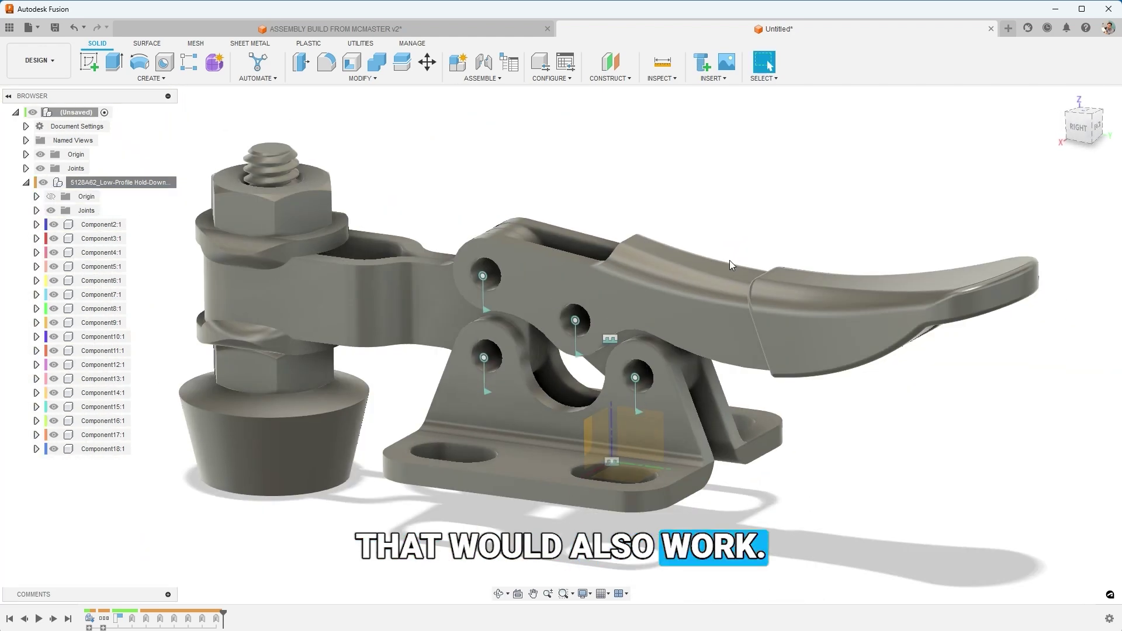
{"action": "scroll", "coordinate": [729, 260], "scroll_direction": "down", "scroll_amount": 1}
{"action": "left_click_drag", "start_coordinate": [703, 283], "coordinate": [774, 286]}
{"action": "key", "text": "ctrl+z"}
- Add a Rigid as-built joint between the clamp arm plate and the flanged washer beneath the upper spindle nut
{"action": "scroll", "coordinate": [374, 242], "scroll_direction": "up", "scroll_amount": 3}
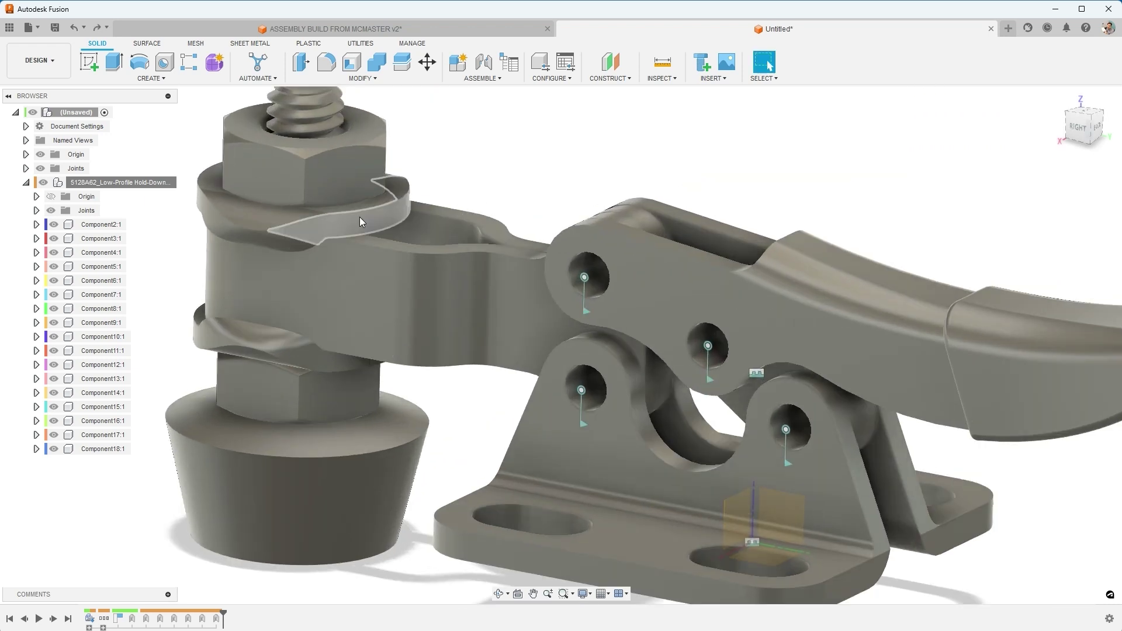
{"action": "right_click", "coordinate": [548, 170]}
{"action": "left_click", "coordinate": [546, 120]}
{"action": "left_click", "coordinate": [370, 284]}
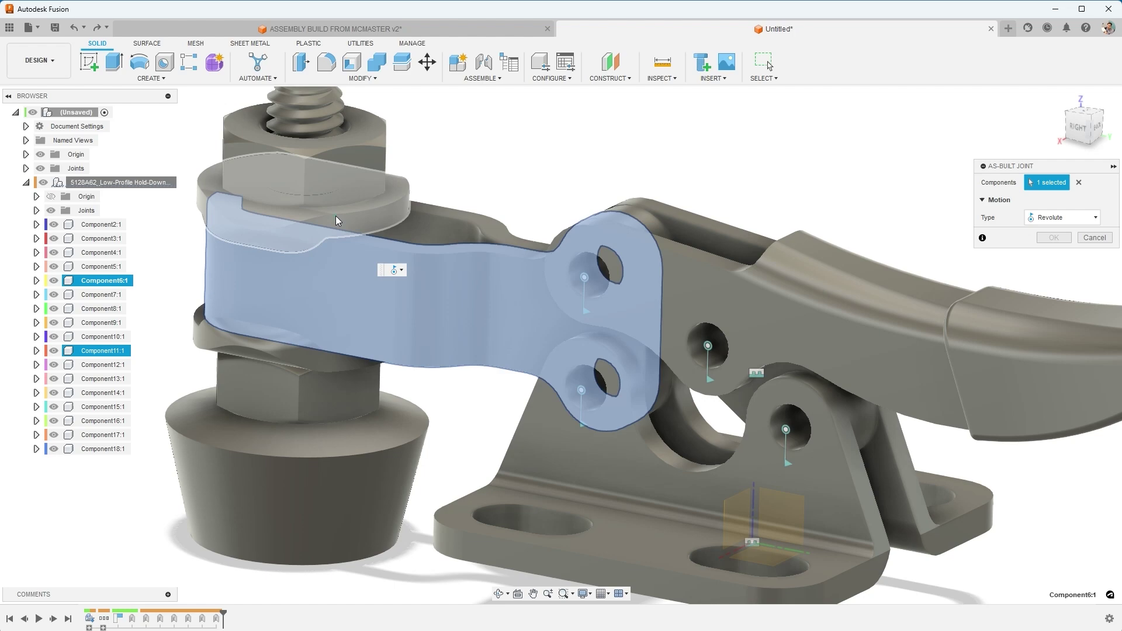
{"action": "left_click", "coordinate": [336, 220]}
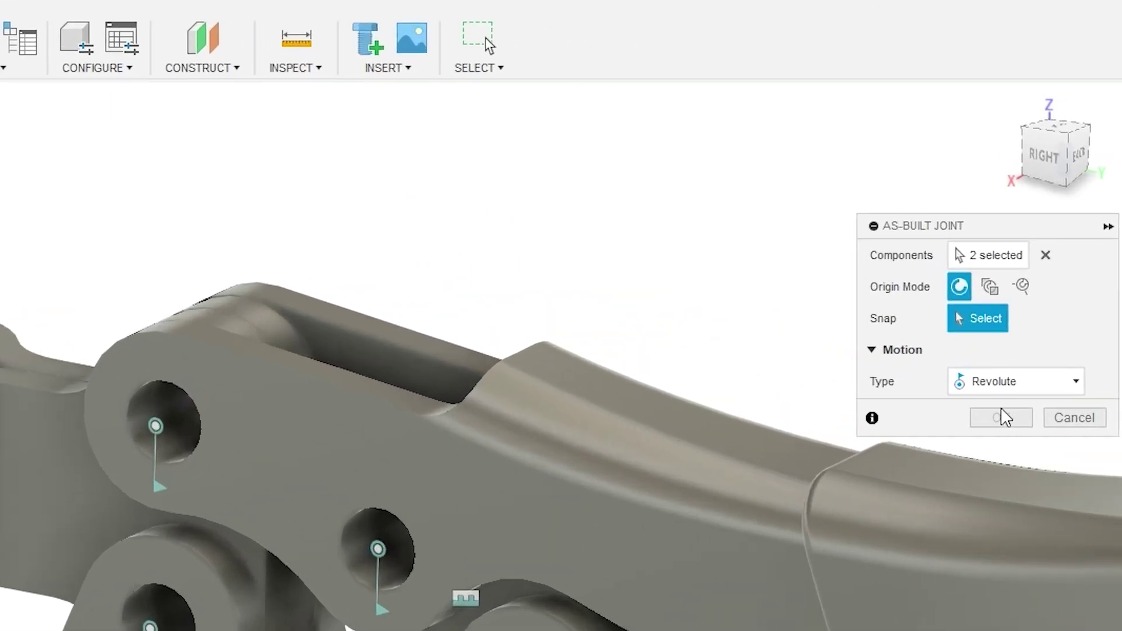
{"action": "left_click", "coordinate": [1000, 381]}
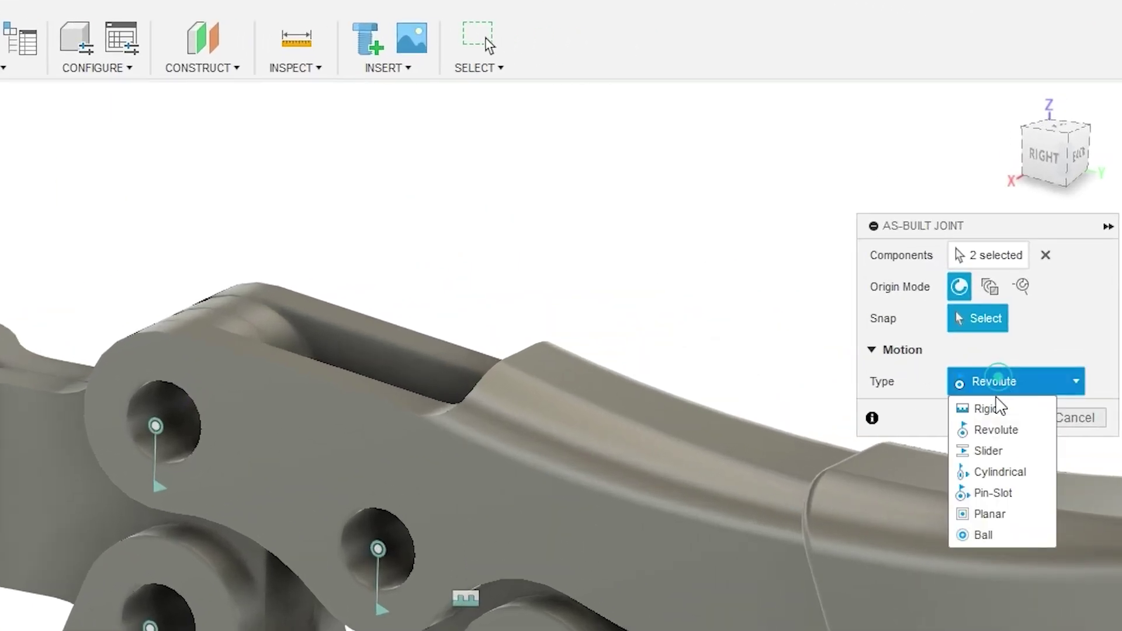
{"action": "left_click", "coordinate": [994, 404]}
{"action": "left_click", "coordinate": [1001, 417]}
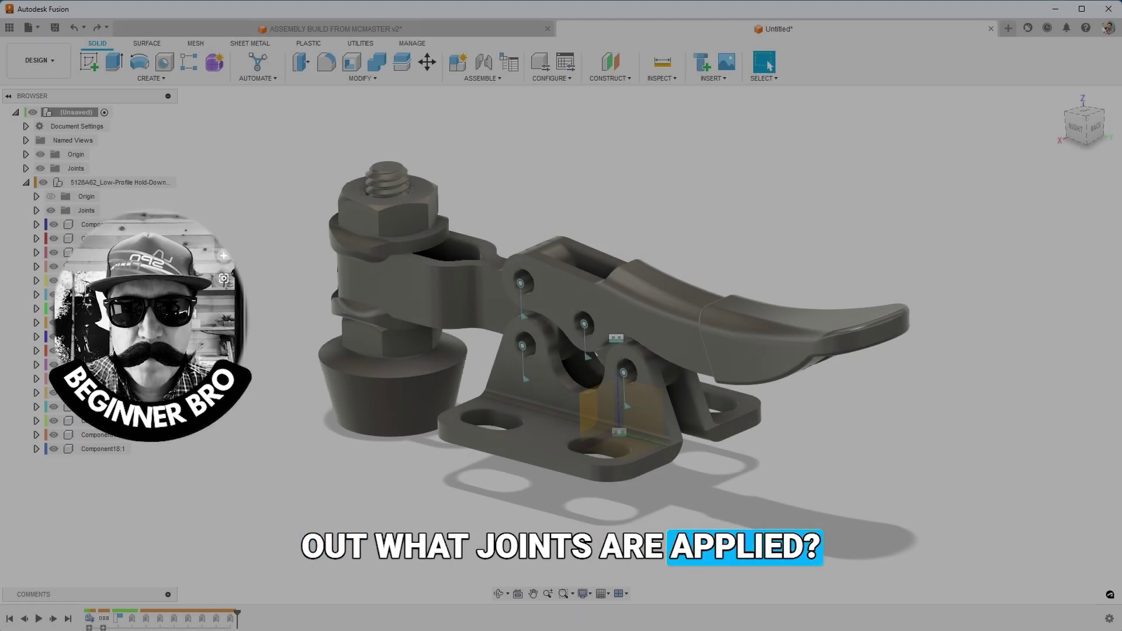
- Look up the joints that reference the upper flanged washer, Component11, and expand the clamp's joint list to locate them
{"action": "left_click", "coordinate": [200, 385]}
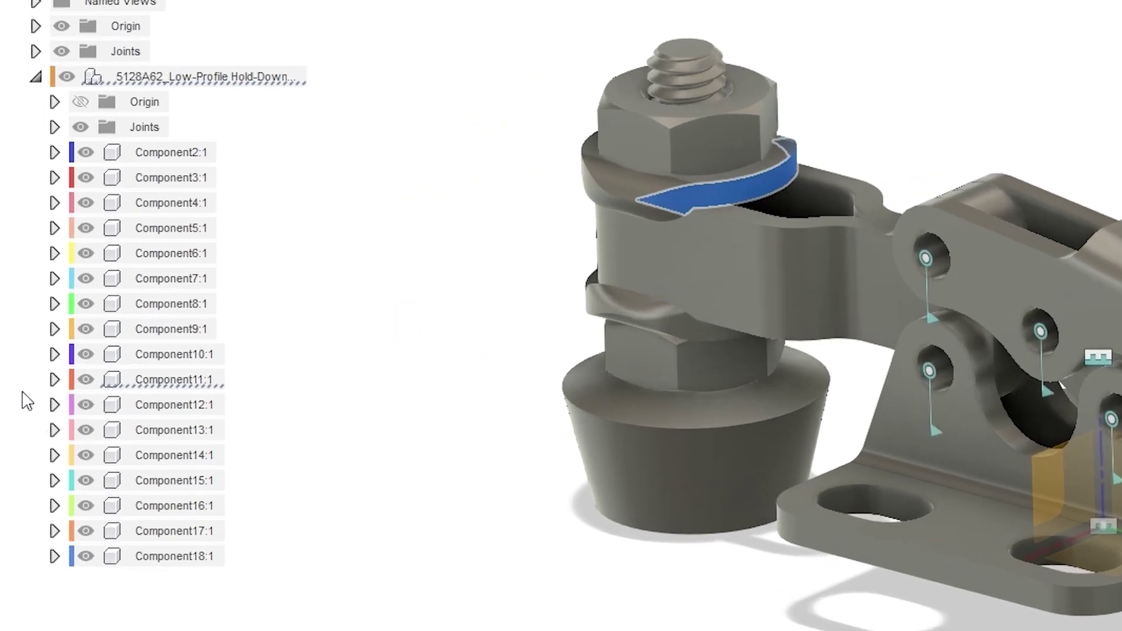
{"action": "left_click", "coordinate": [55, 380]}
{"action": "right_click", "coordinate": [149, 381]}
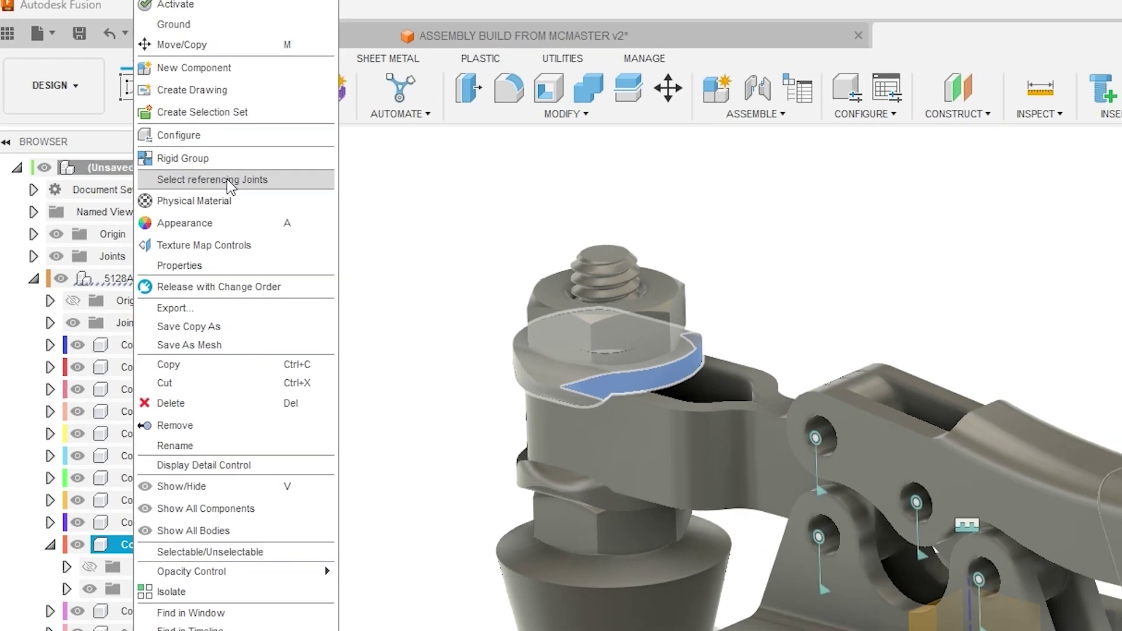
{"action": "left_click", "coordinate": [257, 203]}
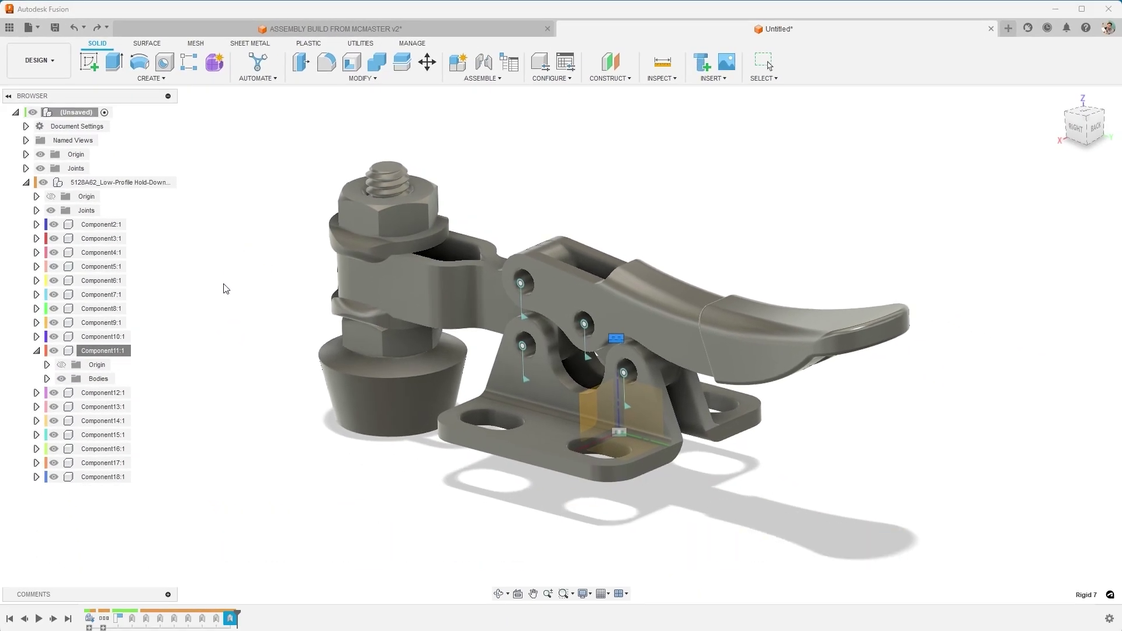
{"action": "left_click", "coordinate": [37, 210]}
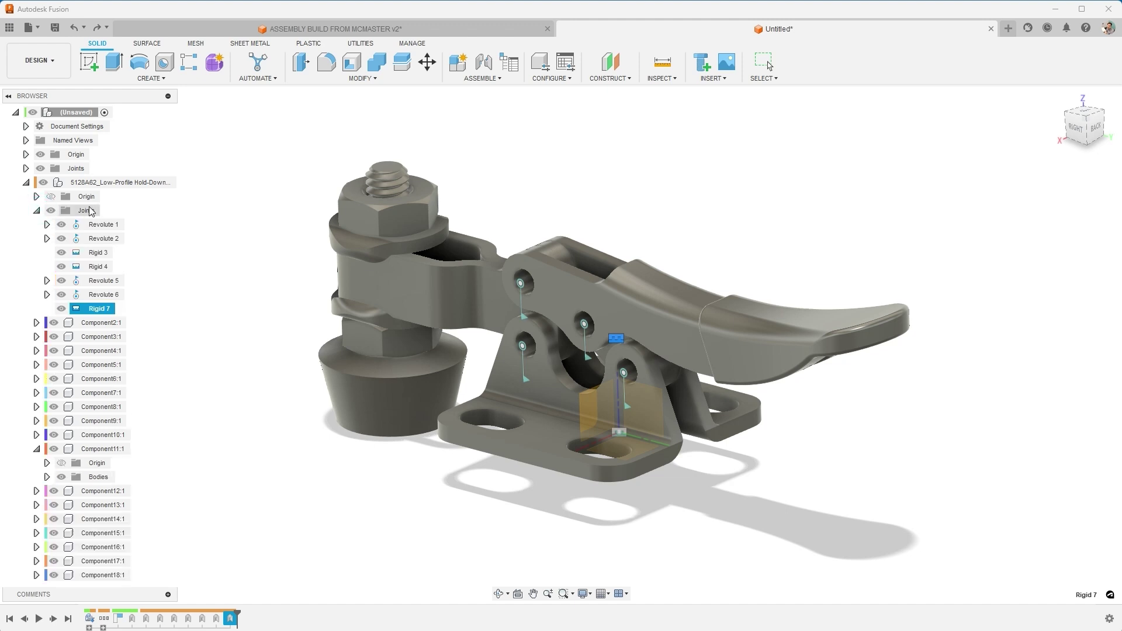
{"action": "right_click", "coordinate": [121, 450]}
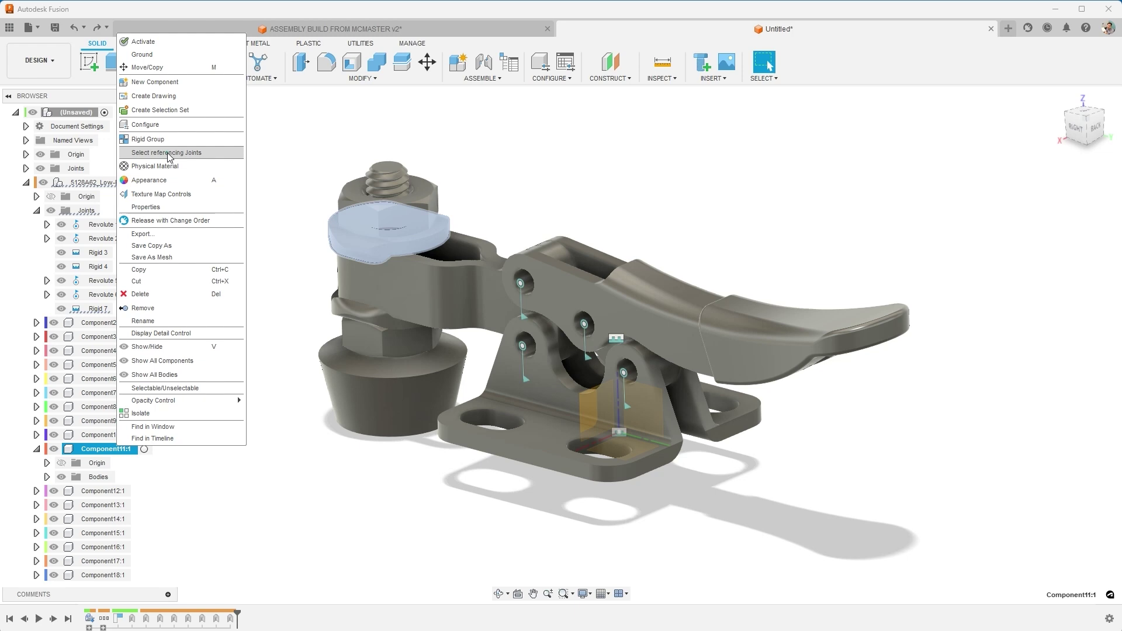
{"action": "left_click", "coordinate": [166, 153]}
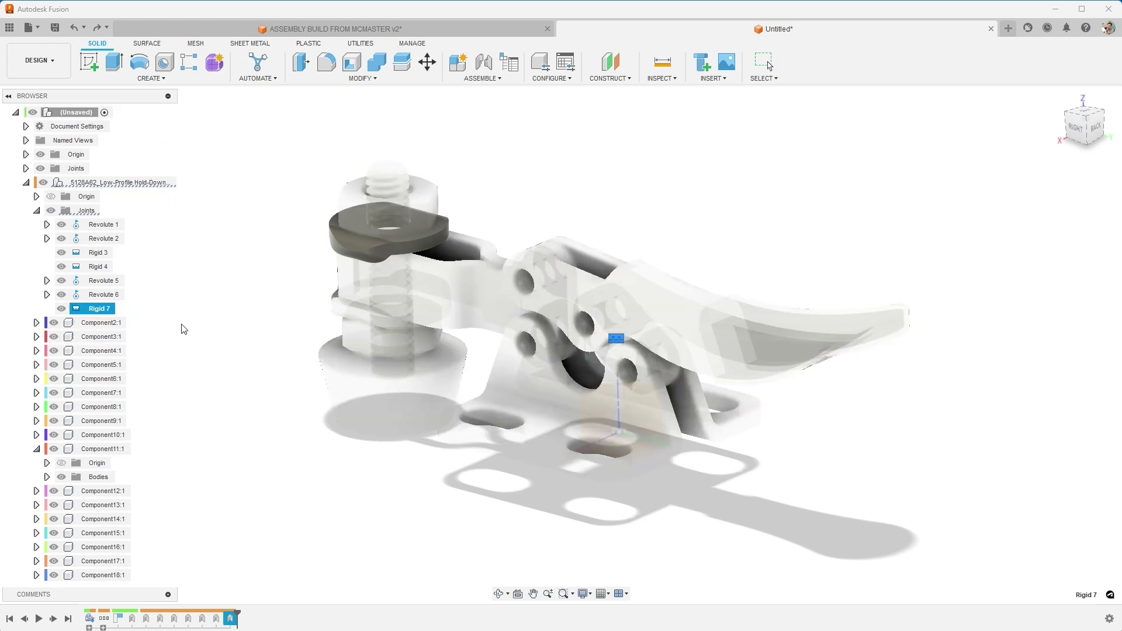
- Select the components connected by the Rigid 7 joint to check which parts it holds, and clear the selection
{"action": "left_click", "coordinate": [97, 310]}
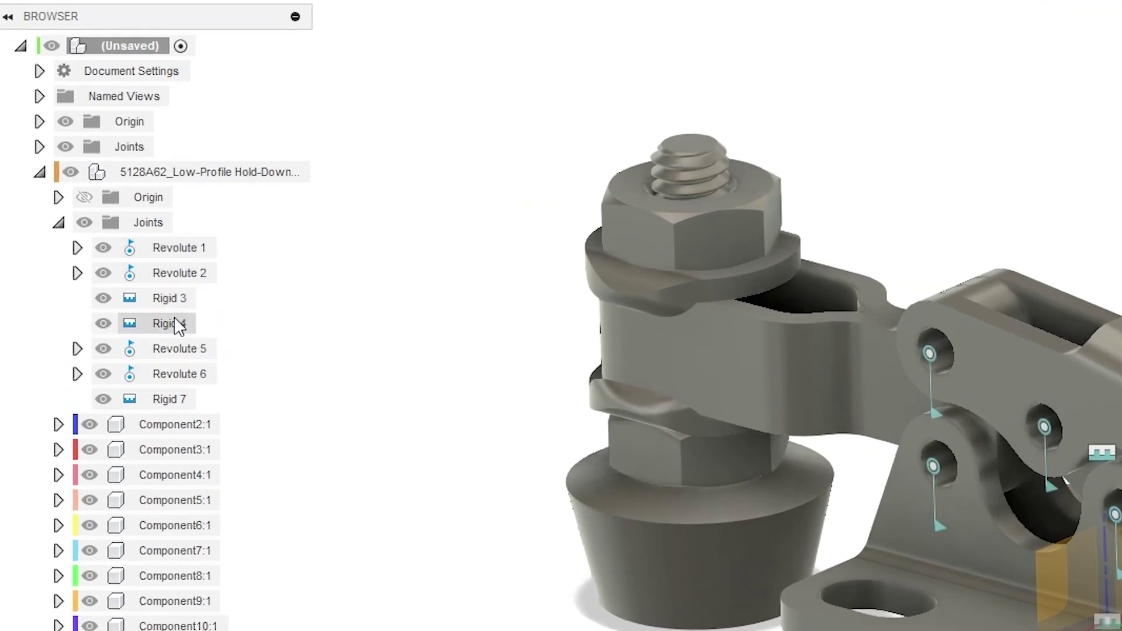
{"action": "mouse_move", "coordinate": [101, 311]}
{"action": "right_click", "coordinate": [174, 402]}
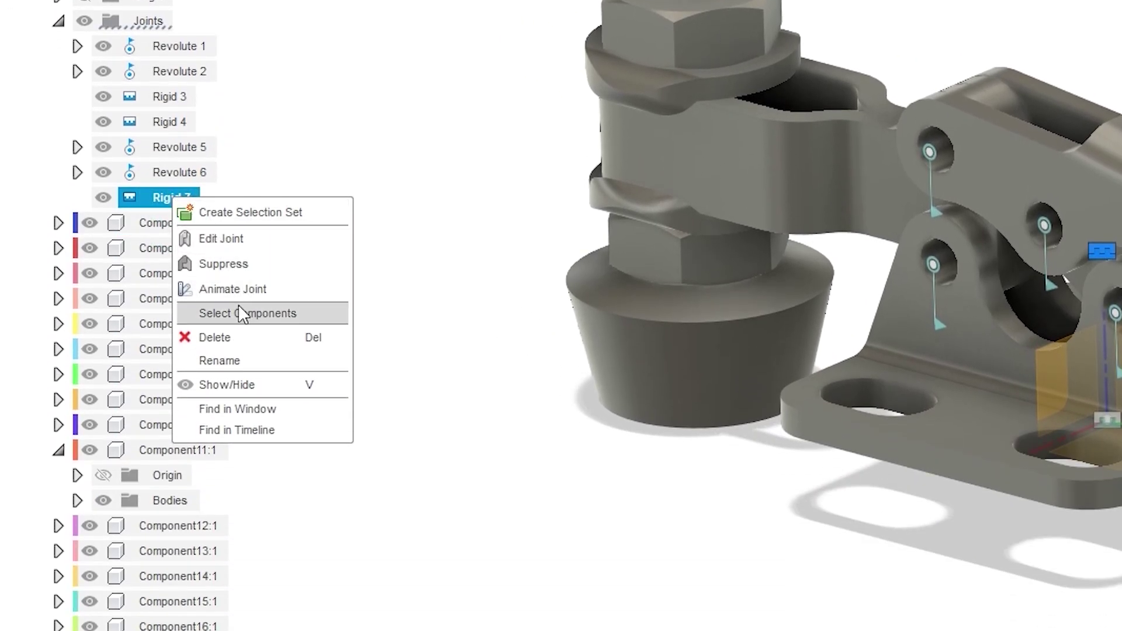
{"action": "left_click", "coordinate": [238, 307]}
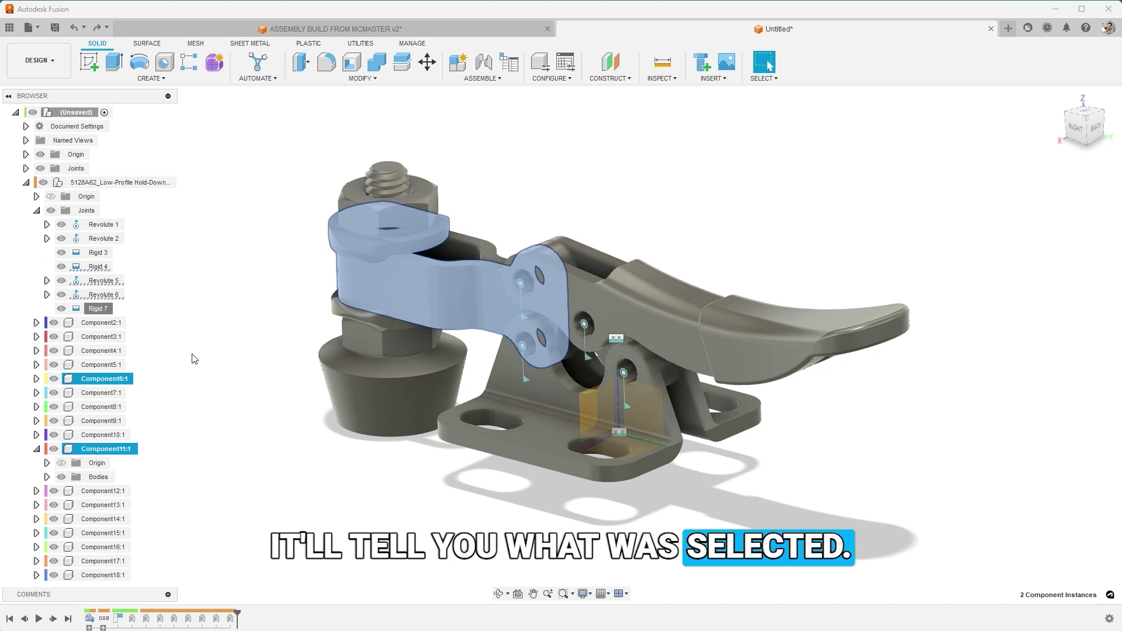
{"action": "left_click", "coordinate": [195, 357]}
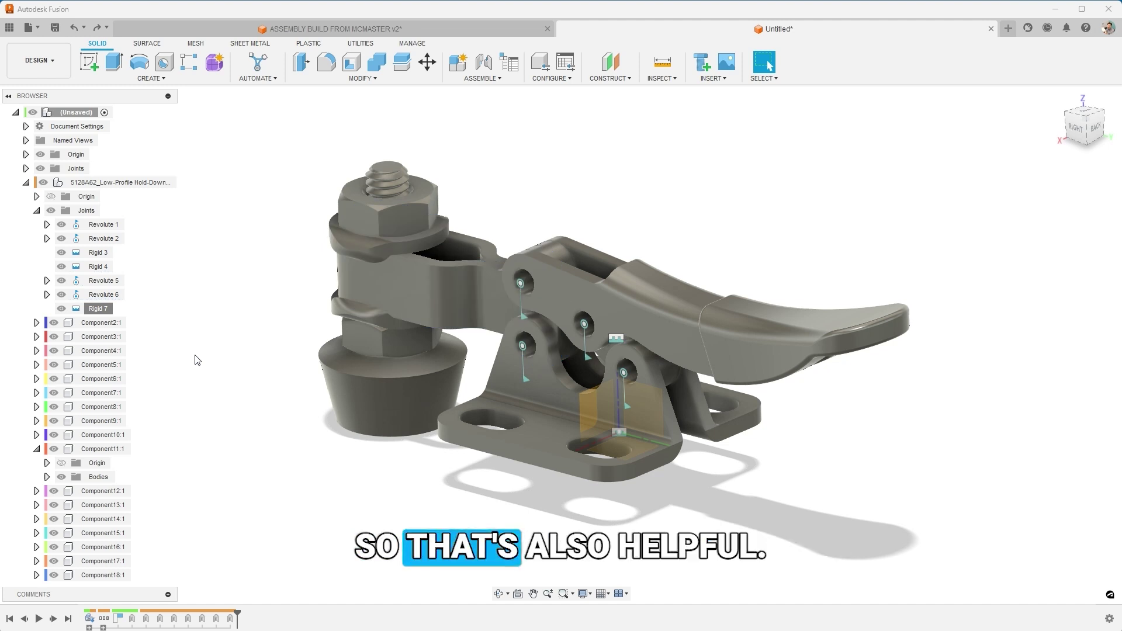
{"action": "right_click", "coordinate": [112, 493]}
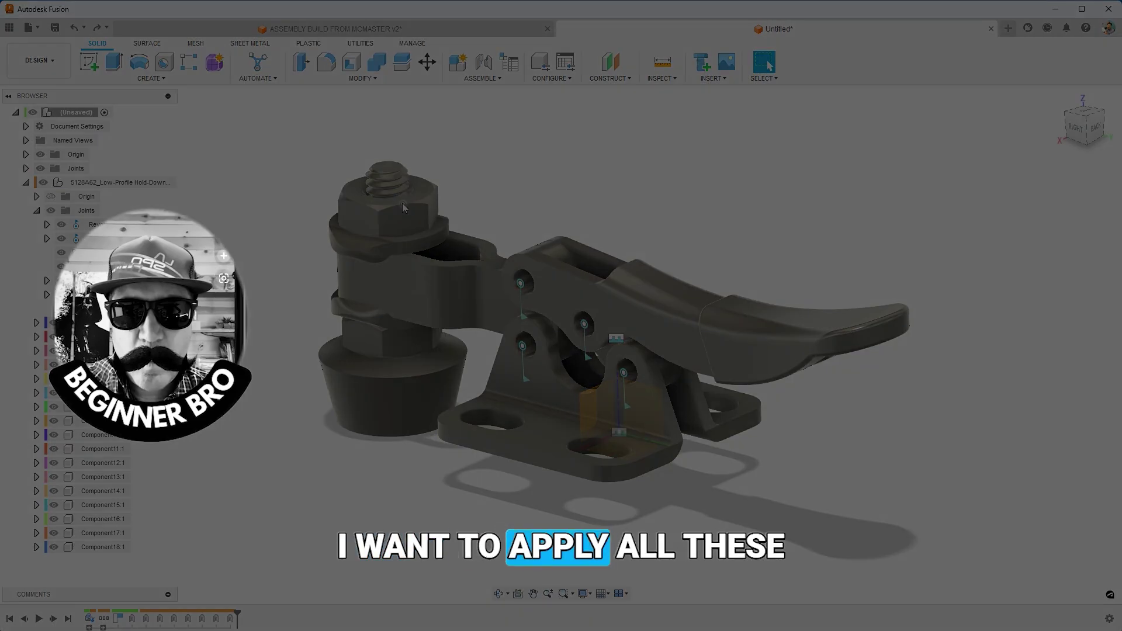
{"action": "left_click", "coordinate": [229, 209]}
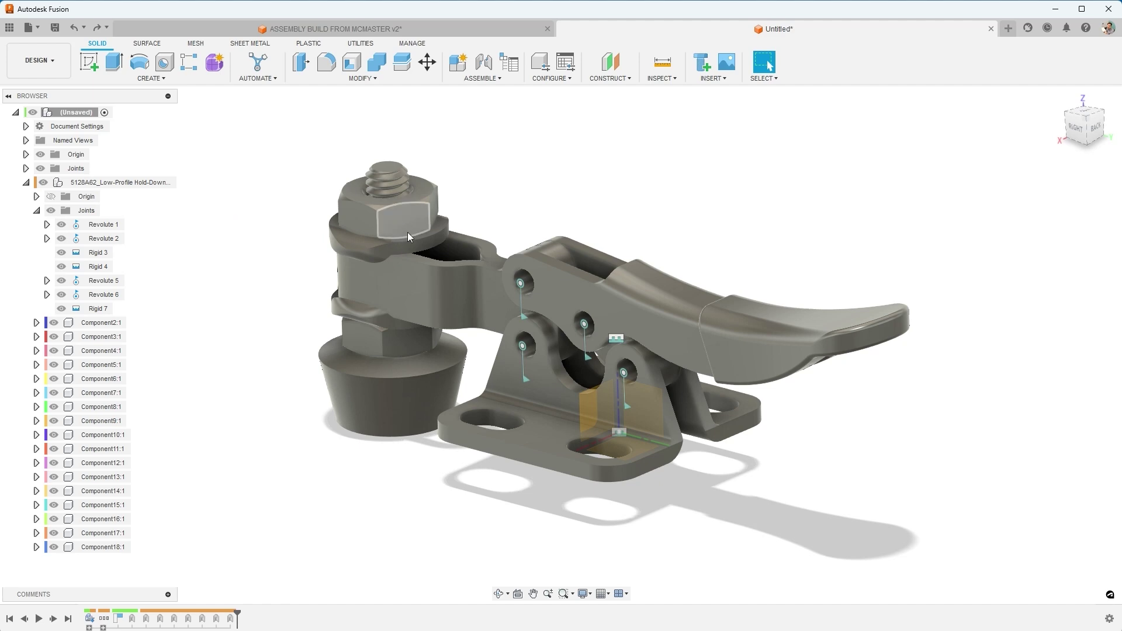
{"action": "left_click", "coordinate": [440, 186]}
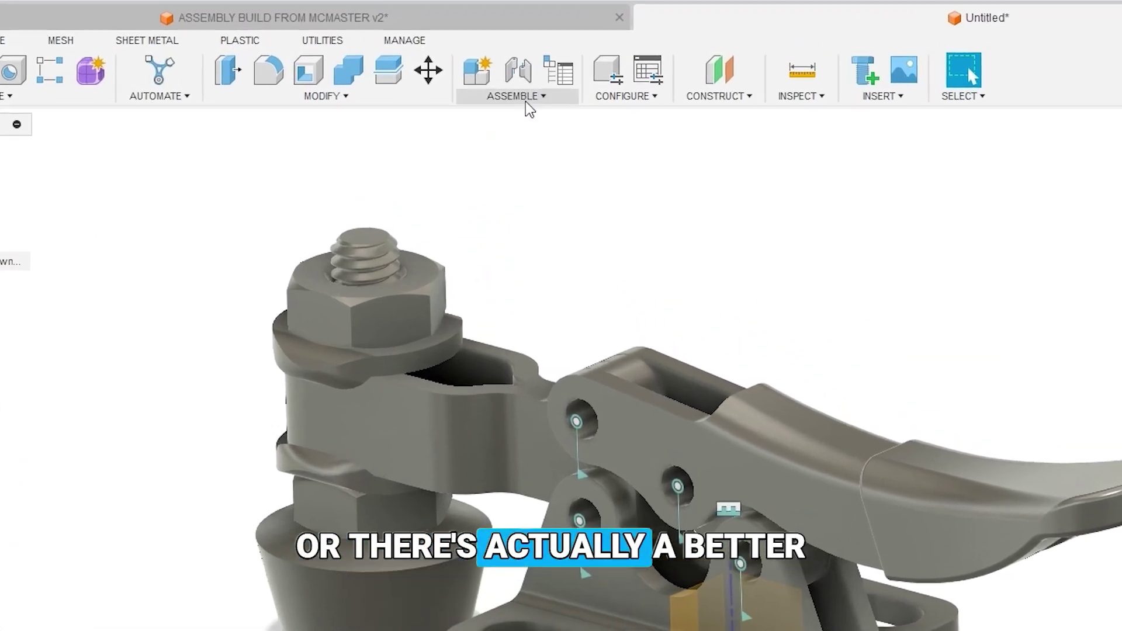
- Create a Rigid Group of the clamp arm plate, spindle, both nuts, both flanged washers and rubber tip despite Rigid 7, and swing the handle to test it
{"action": "left_click", "coordinate": [490, 80]}
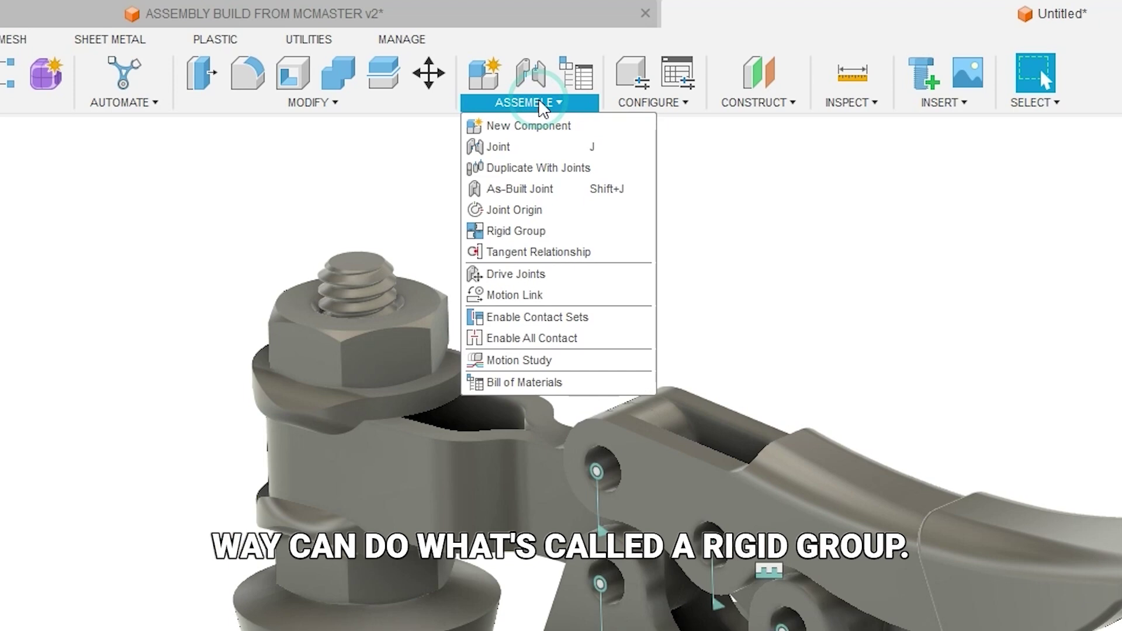
{"action": "left_click", "coordinate": [526, 229]}
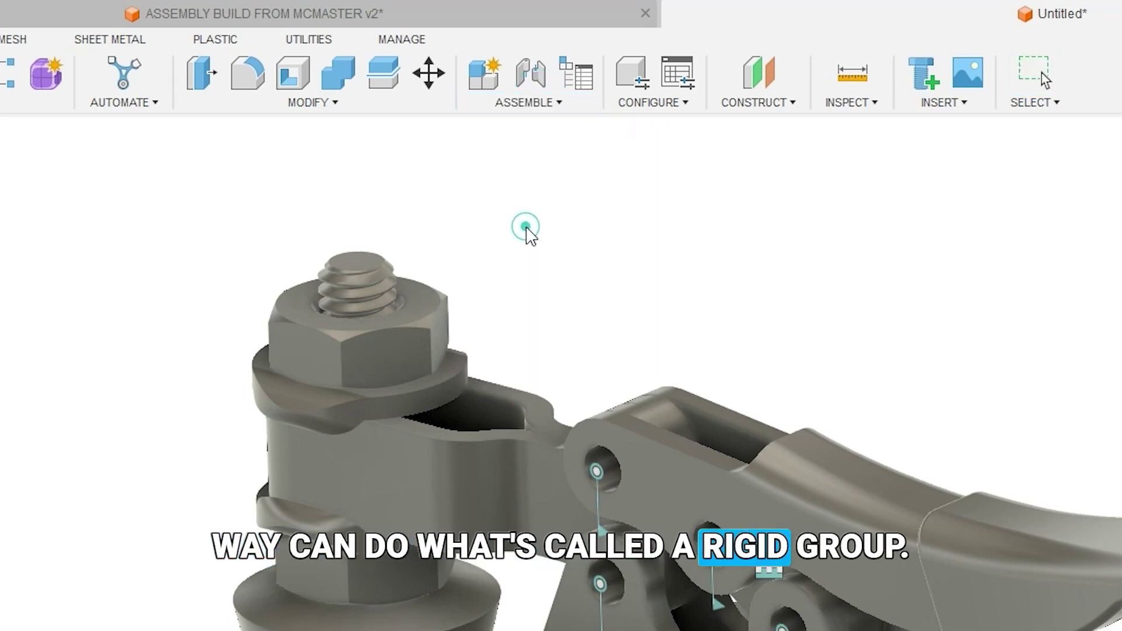
{"action": "left_click", "coordinate": [398, 320]}
{"action": "left_click", "coordinate": [362, 274]}
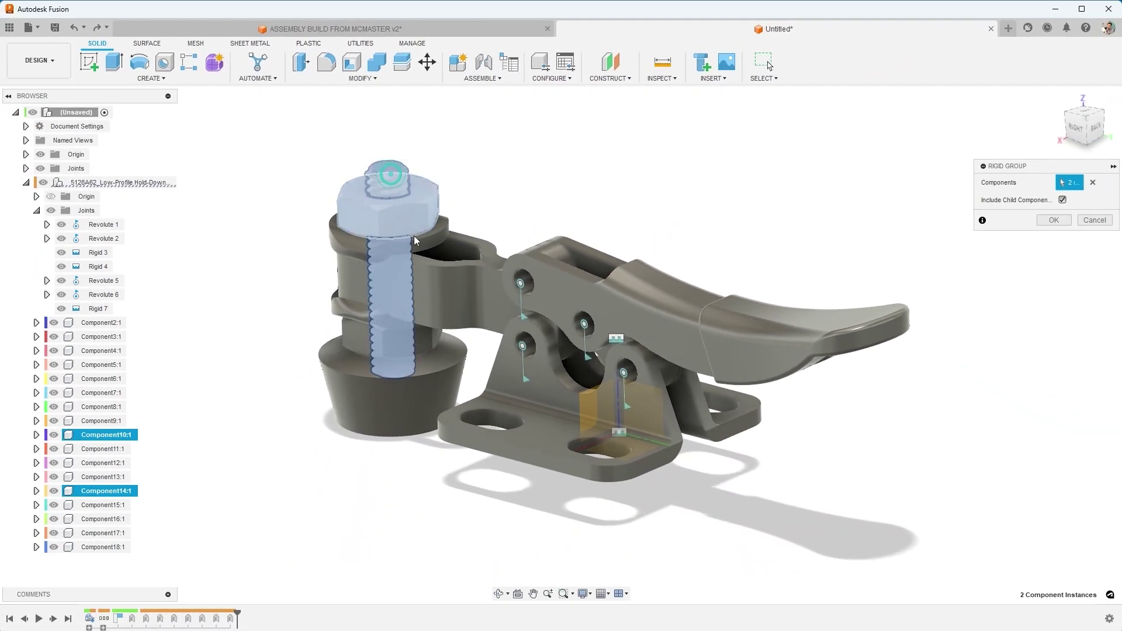
{"action": "left_click", "coordinate": [415, 237]}
{"action": "left_click", "coordinate": [423, 262]}
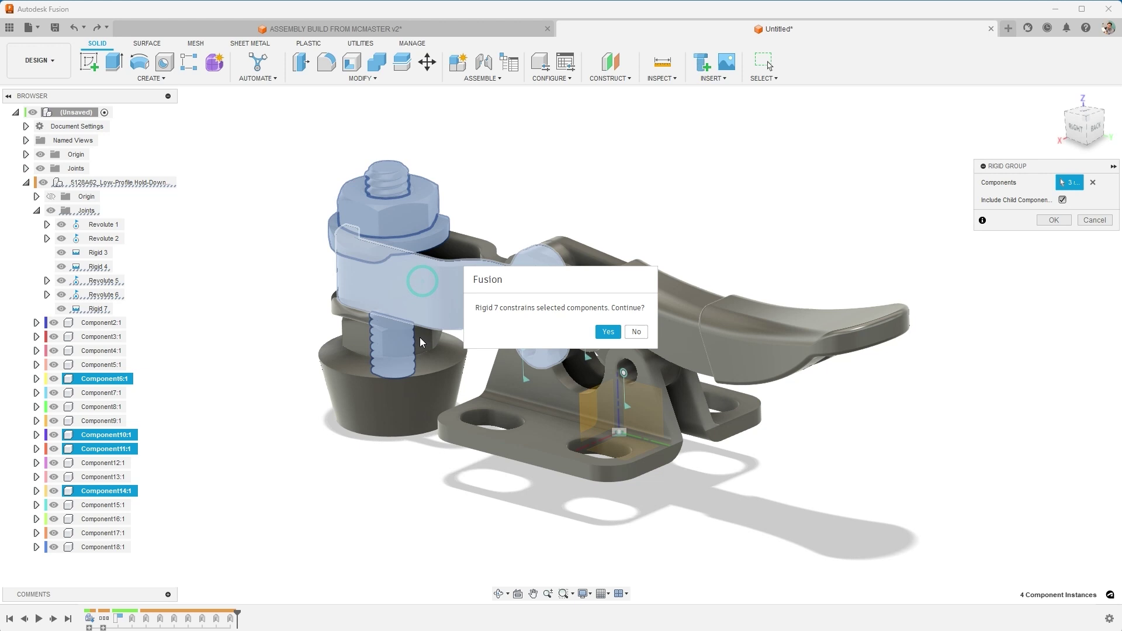
{"action": "left_click", "coordinate": [605, 332]}
{"action": "left_click", "coordinate": [349, 315]}
{"action": "left_click", "coordinate": [354, 343]}
{"action": "left_click", "coordinate": [354, 387]}
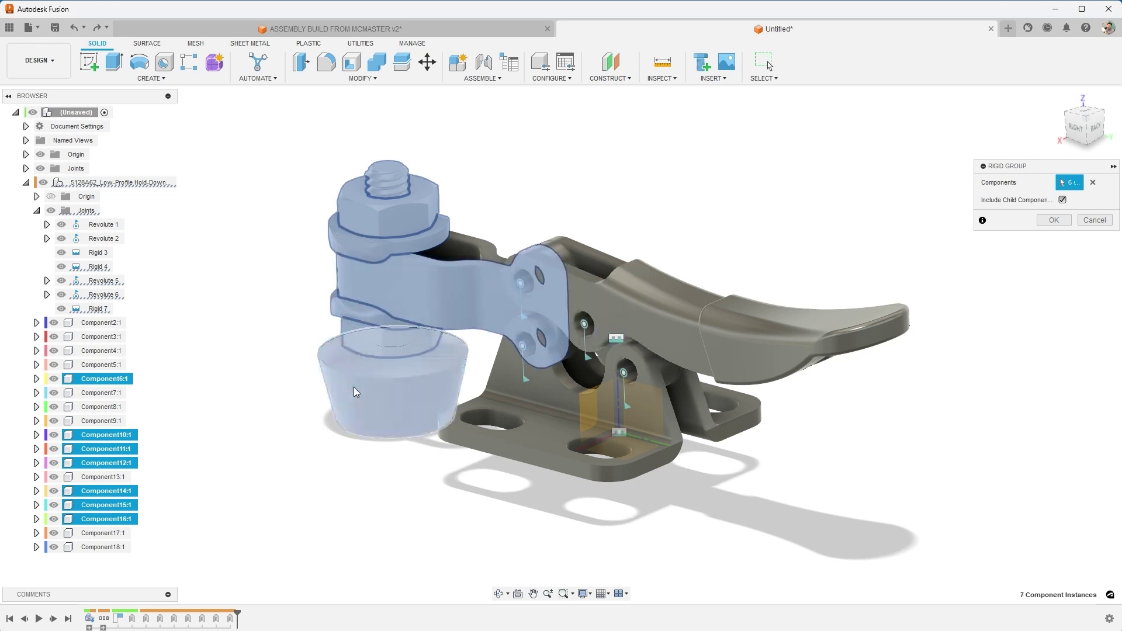
{"action": "left_click", "coordinate": [356, 391]}
{"action": "left_click", "coordinate": [1052, 220]}
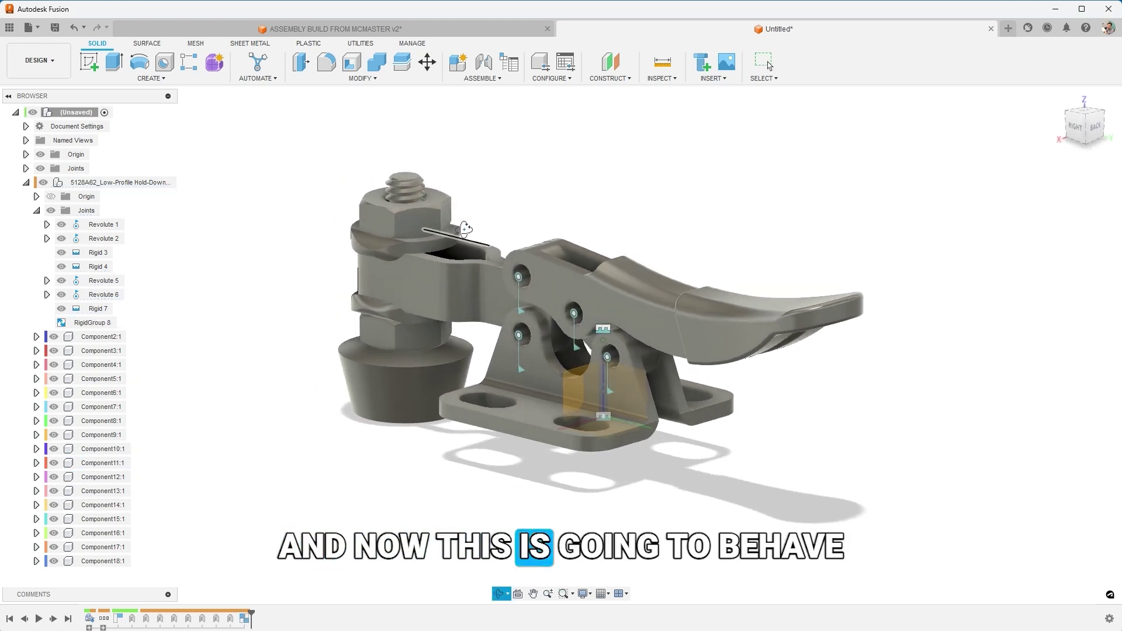
{"action": "left_click_drag", "start_coordinate": [657, 299], "coordinate": [697, 306]}
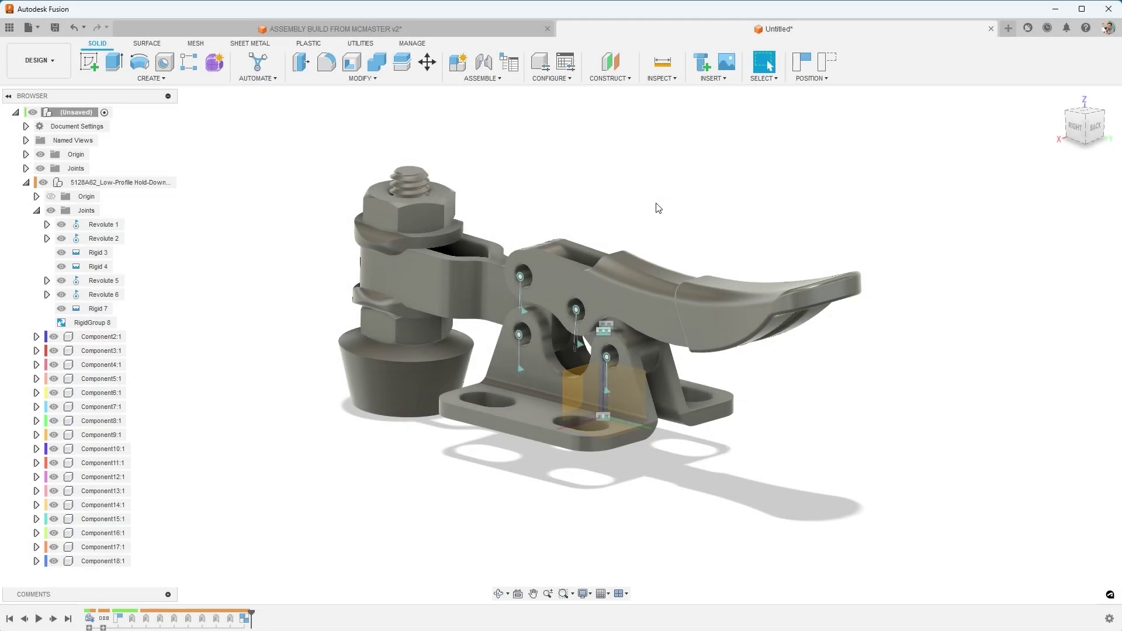
- Start a Motion Study for the clamp and move its window clear of the model
{"action": "middle_click_drag", "start_coordinate": [659, 209], "coordinate": [667, 217], "text": "shift"}
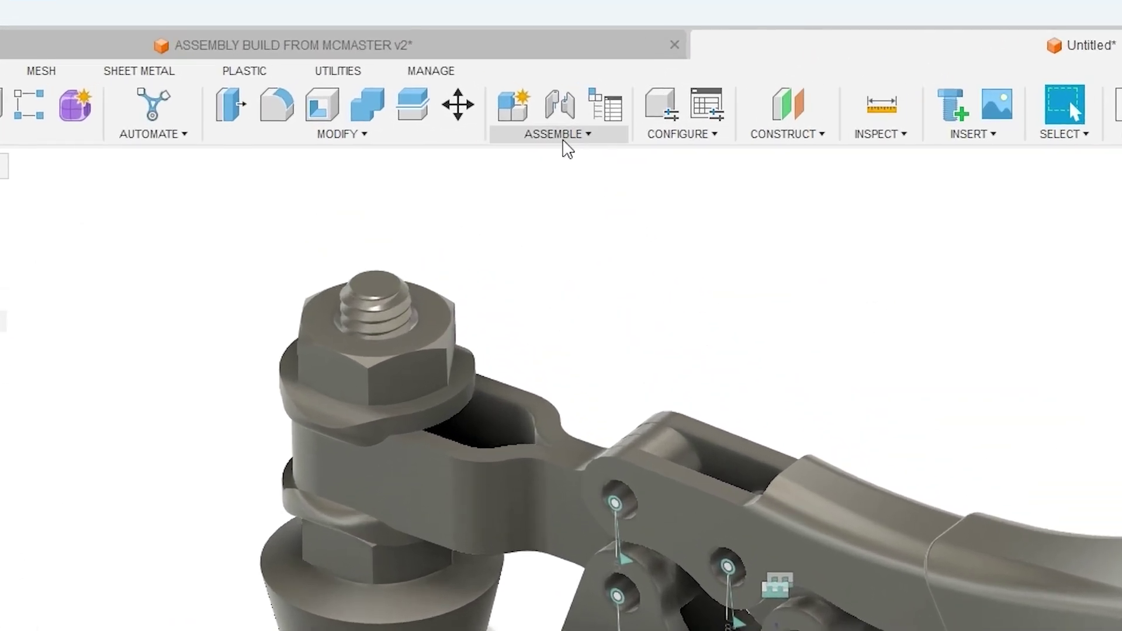
{"action": "left_click", "coordinate": [484, 79]}
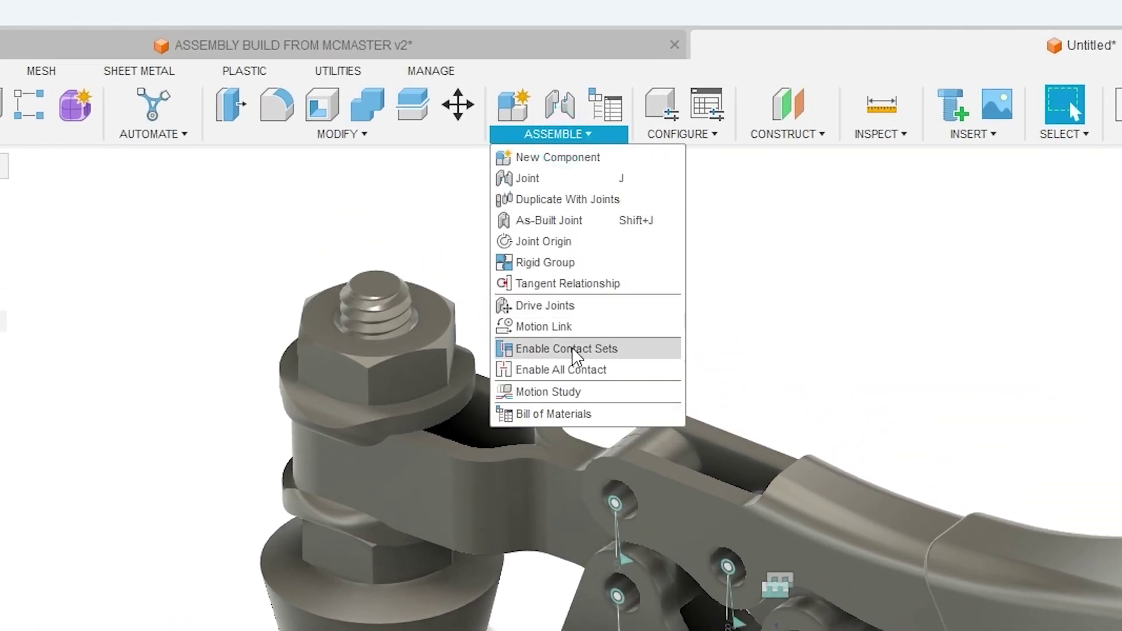
{"action": "left_click", "coordinate": [654, 392]}
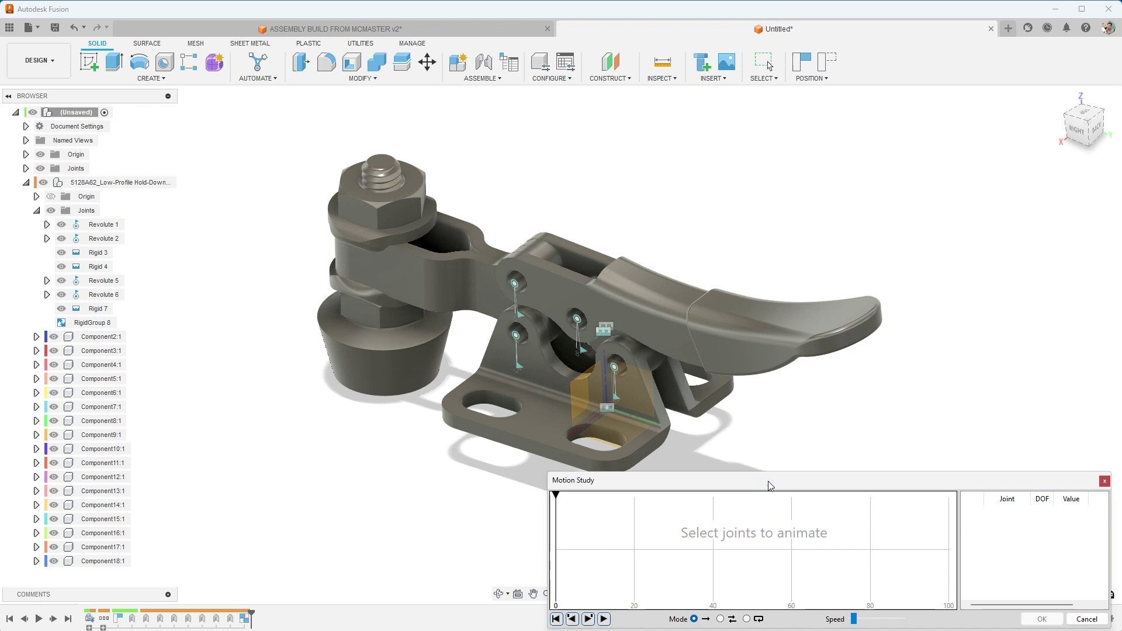
{"action": "left_click_drag", "start_coordinate": [769, 485], "coordinate": [717, 84]}
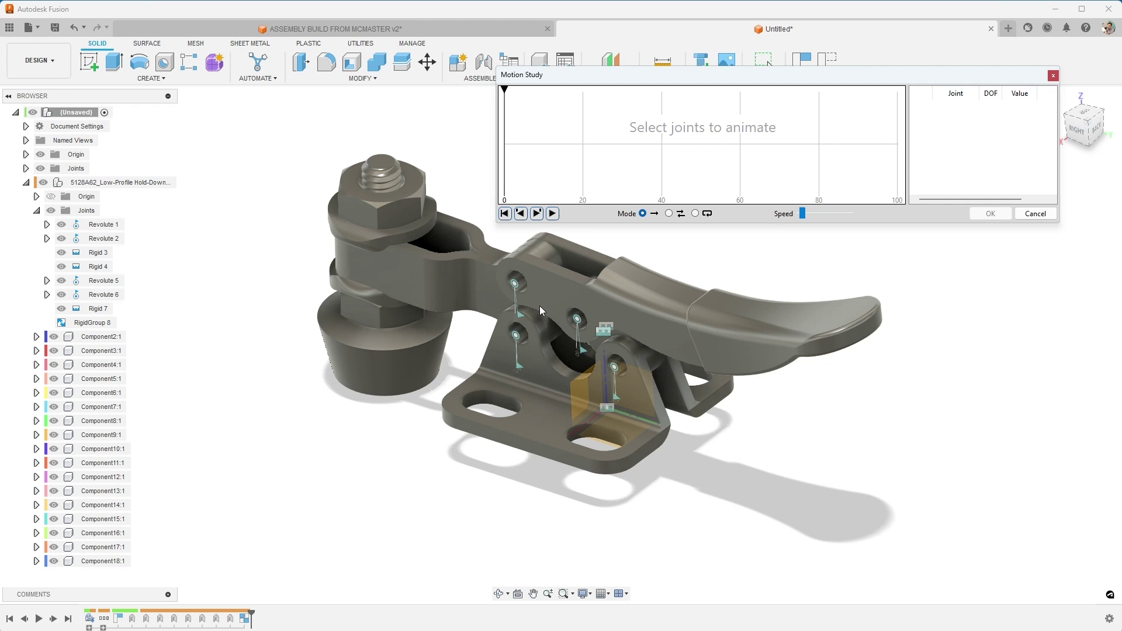
- Animate the Revolute joint at the handle lever's end pin with a point at step 56 and an angle of 115 deg
{"action": "left_click", "coordinate": [514, 286]}
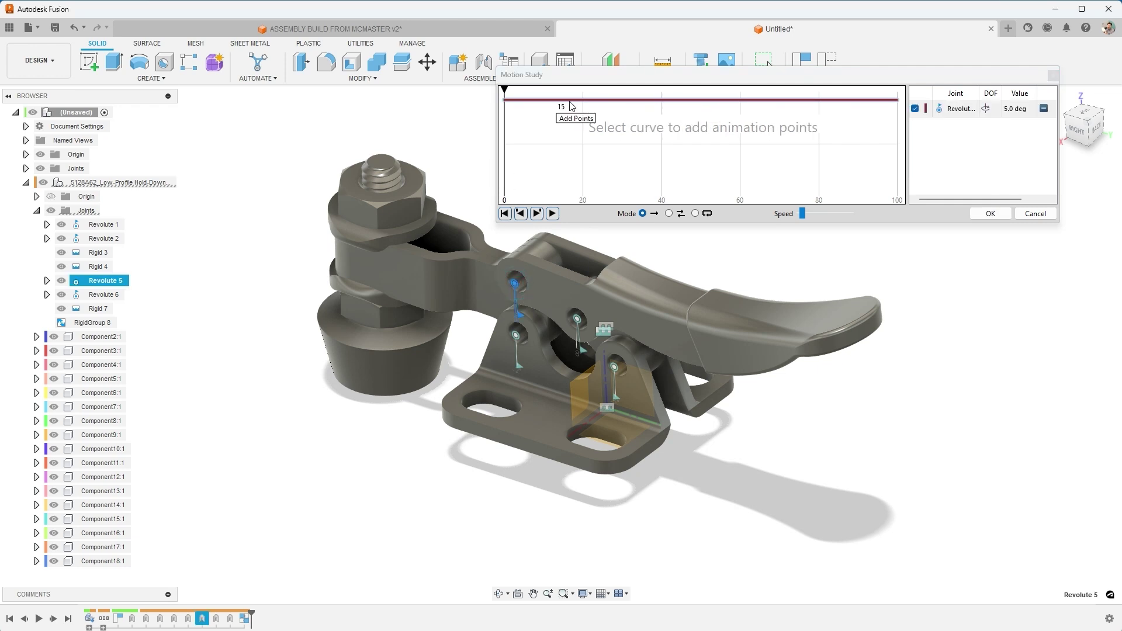
{"action": "left_click", "coordinate": [729, 102]}
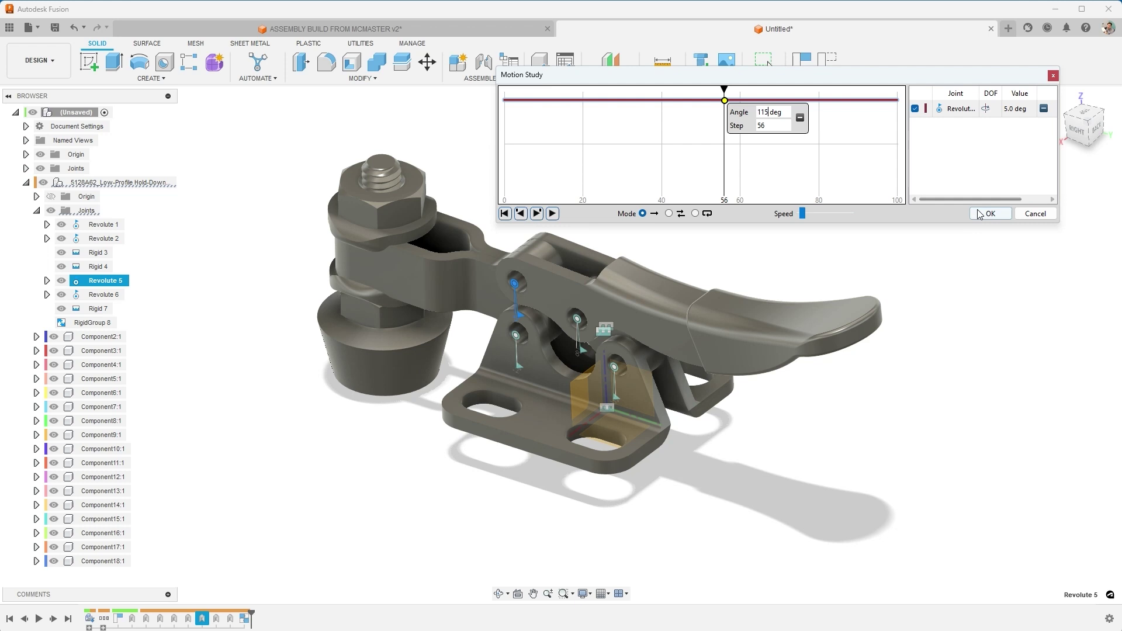
{"action": "left_click", "coordinate": [559, 215]}
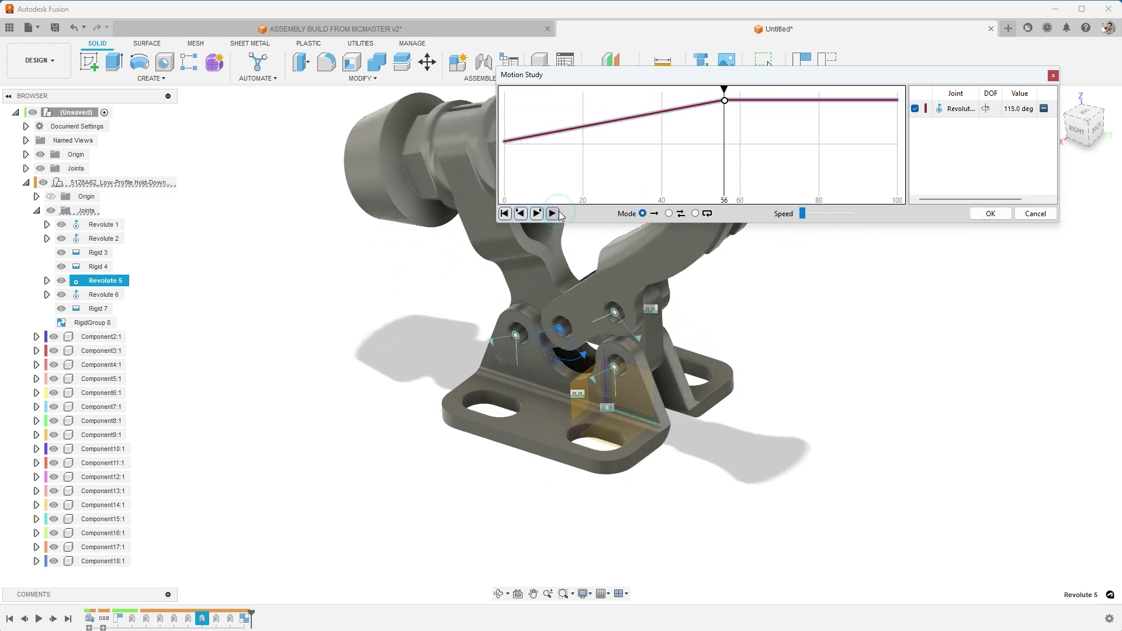
- Play the motion study in back-and-forth mode at the slowest speed, with its window placed below the clamp
{"action": "left_click", "coordinate": [553, 214]}
{"action": "left_click_drag", "start_coordinate": [689, 81], "coordinate": [725, 456]}
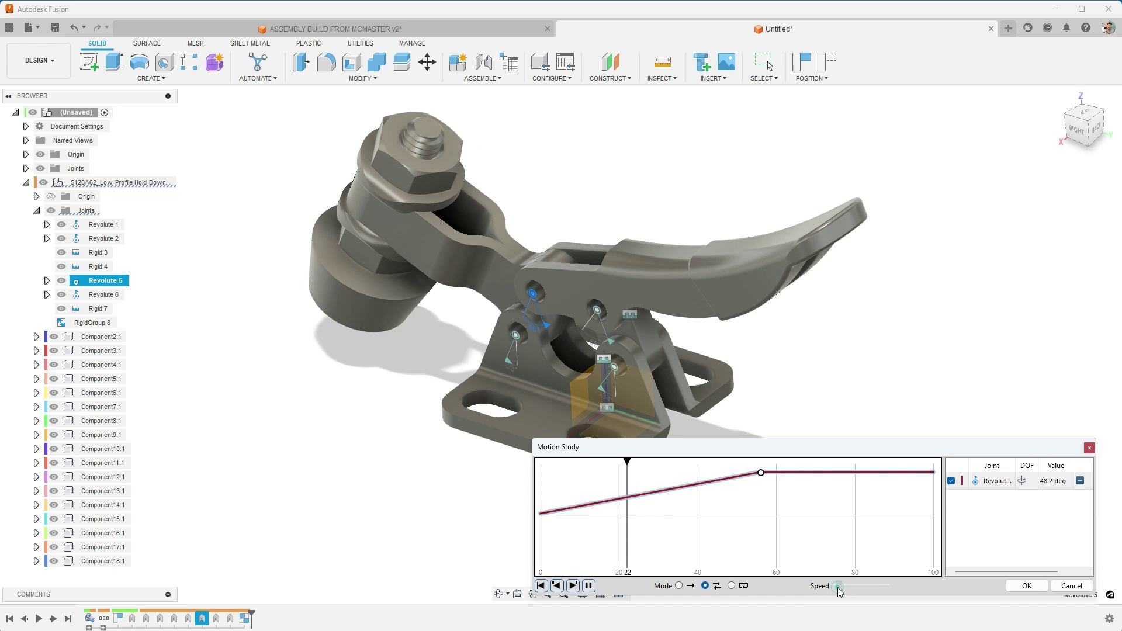
{"action": "left_click_drag", "start_coordinate": [837, 588], "coordinate": [833, 587]}
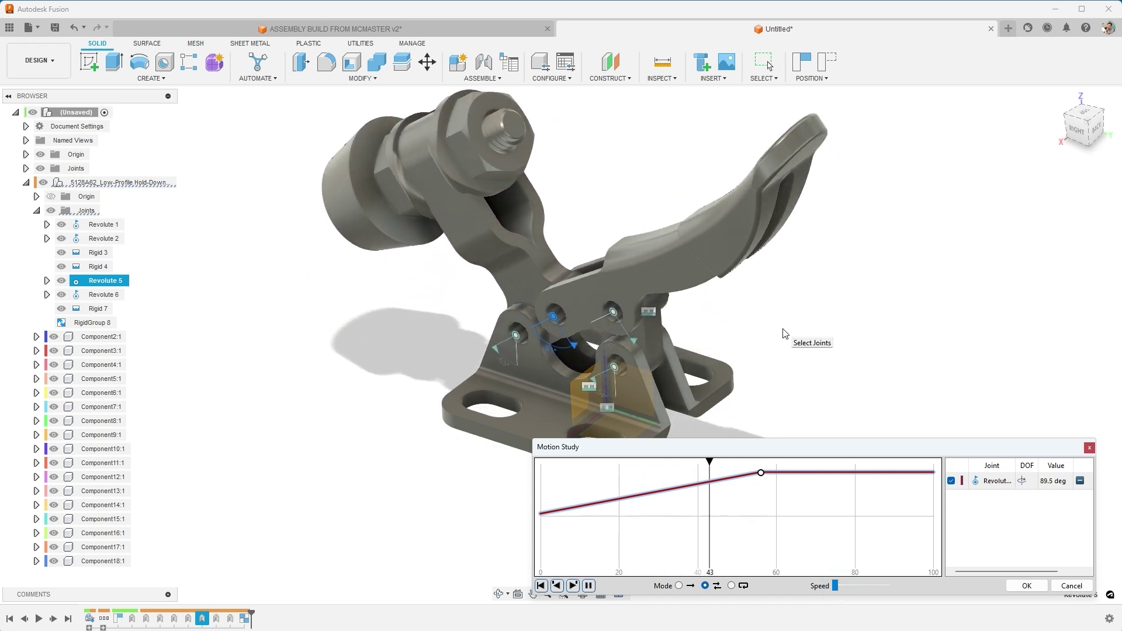